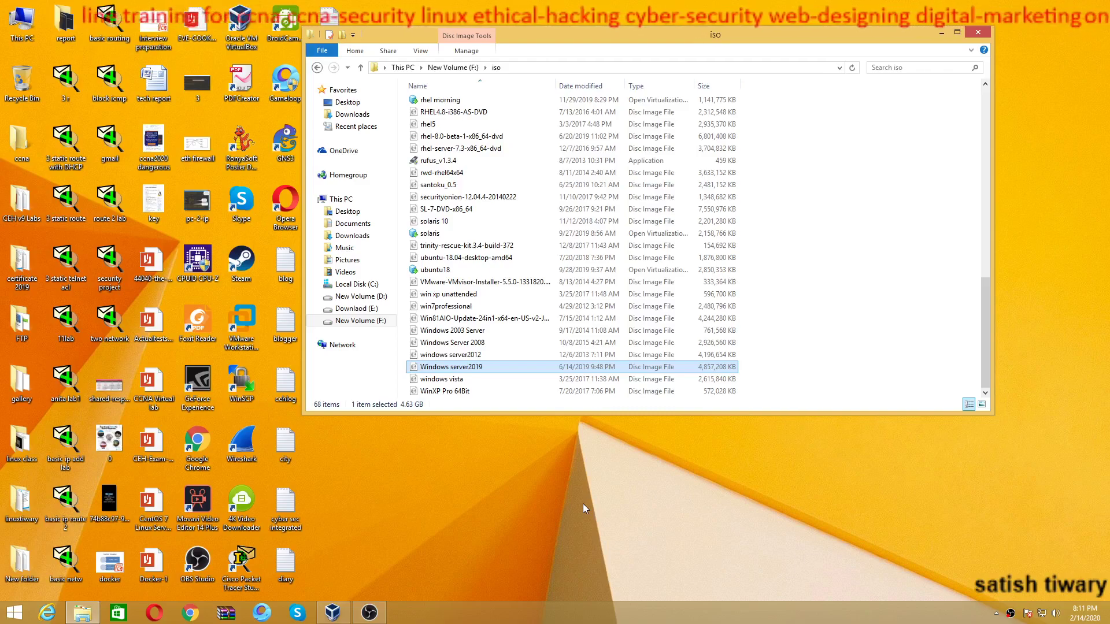
Bring up the VirtualBox Manager window, which shows the existing virtual machines
click(343, 616)
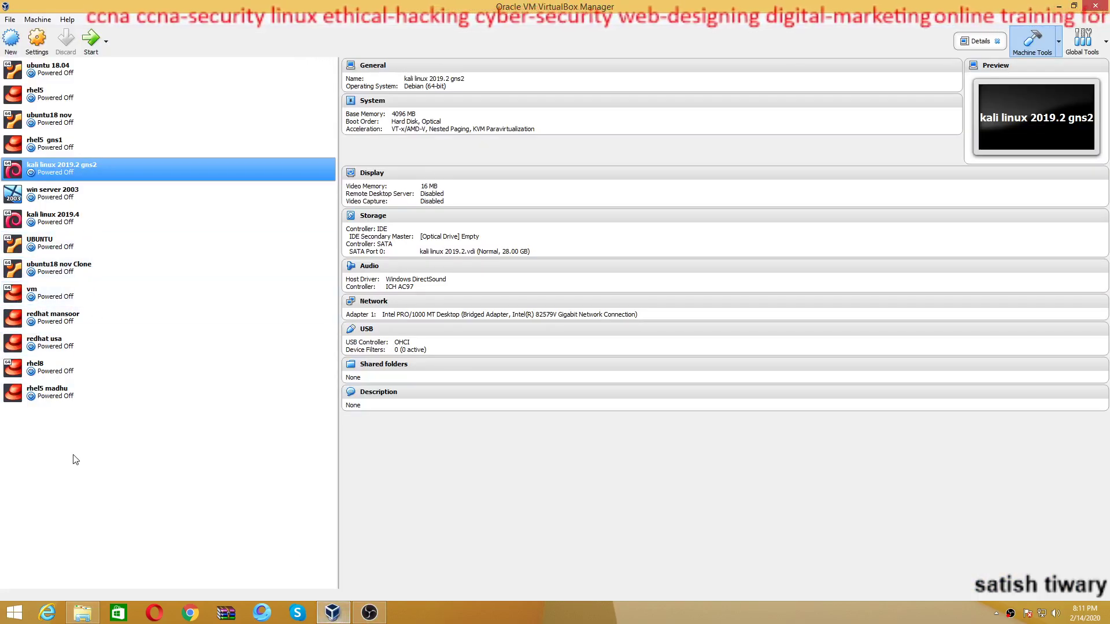
Start a new Microsoft Windows VM named 'windows server2019', keeping version Windows 7 (64-bit)
click(11, 39)
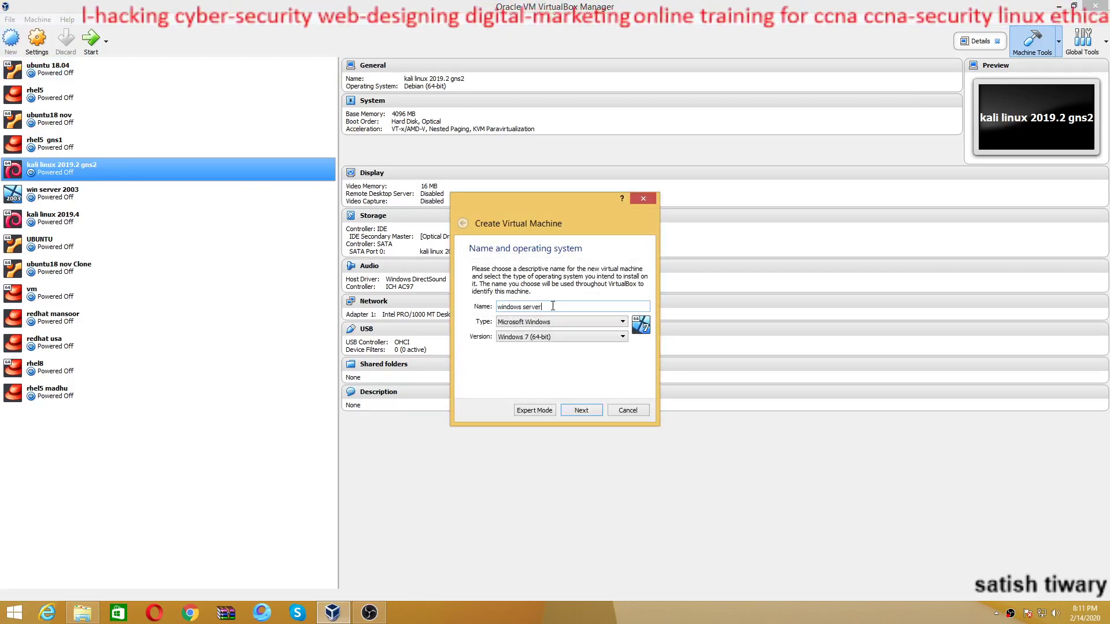
click(576, 337)
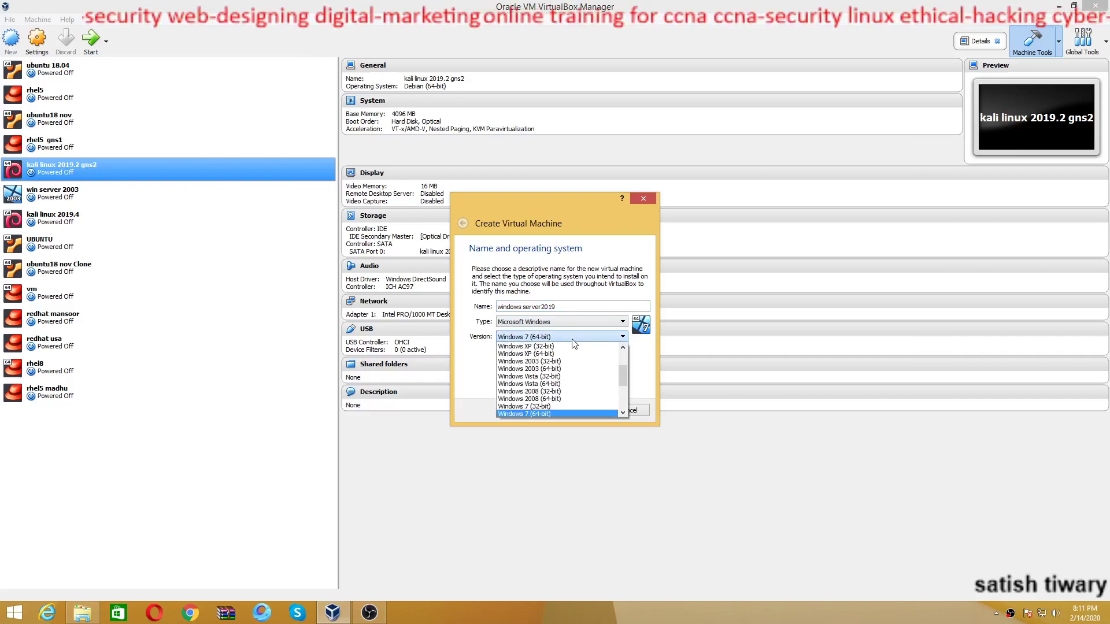
click(572, 339)
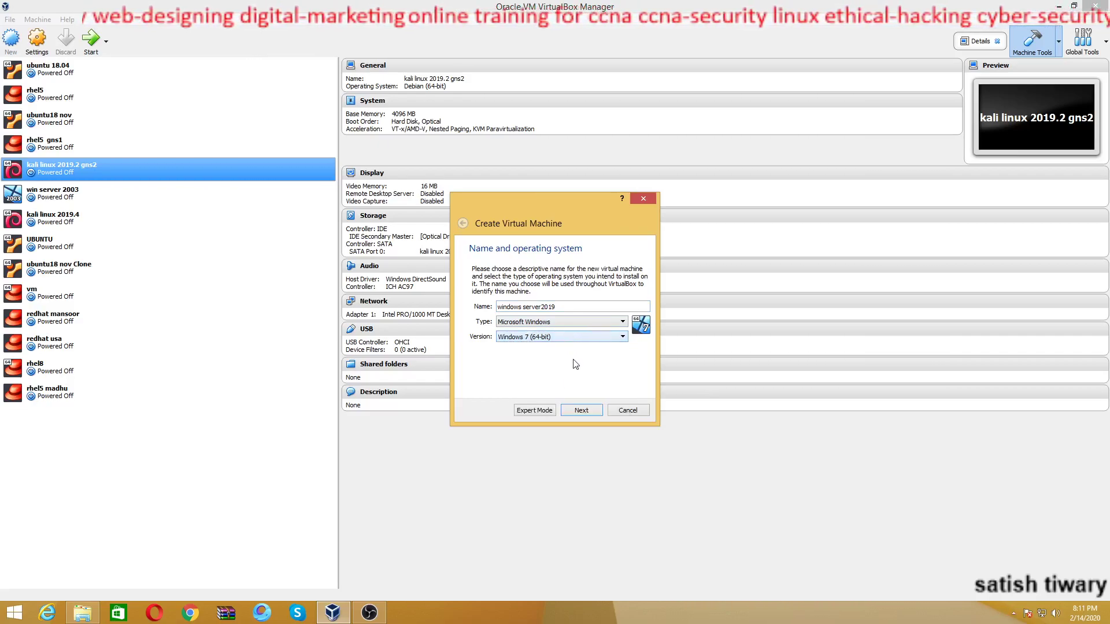
click(581, 411)
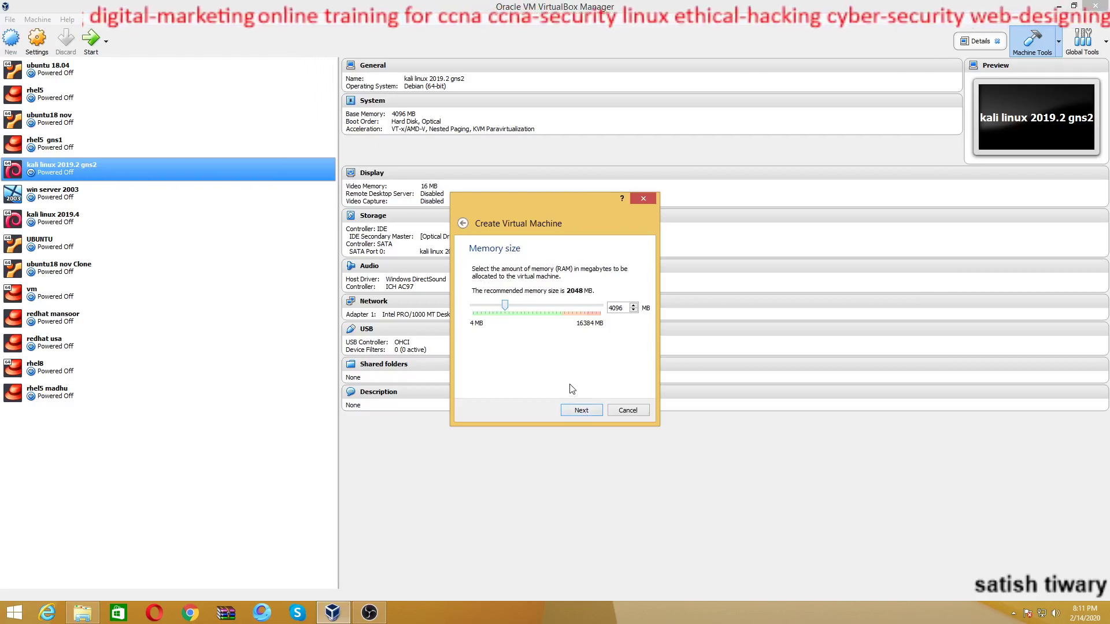
Give the VM 4096 MB memory and a new 22 GB VDI disk, then open its settings
click(581, 410)
click(581, 411)
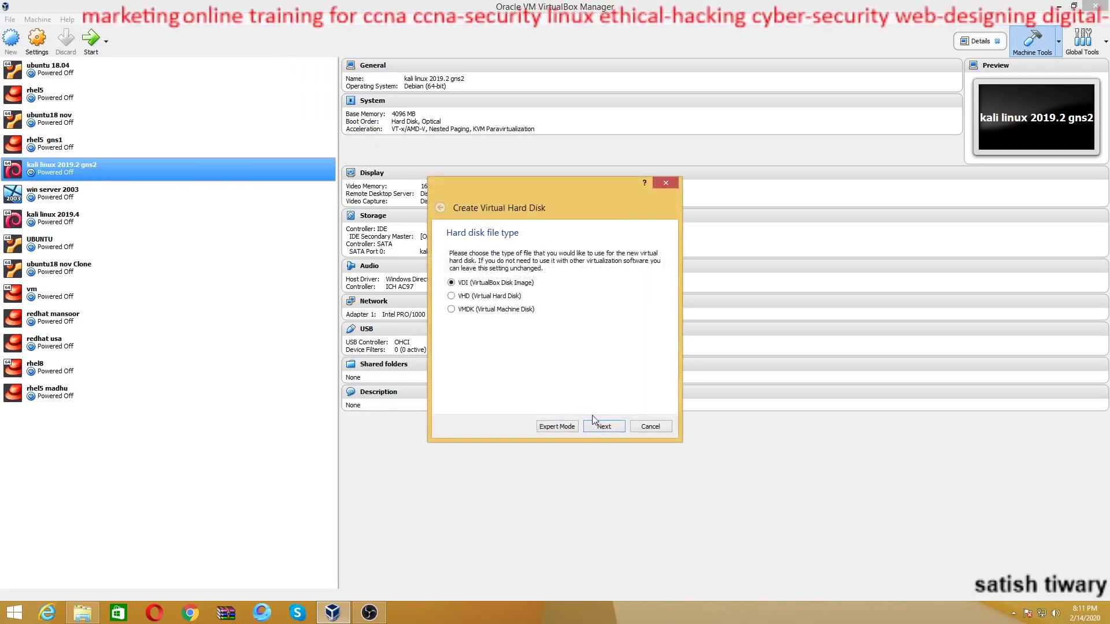
click(605, 427)
click(606, 429)
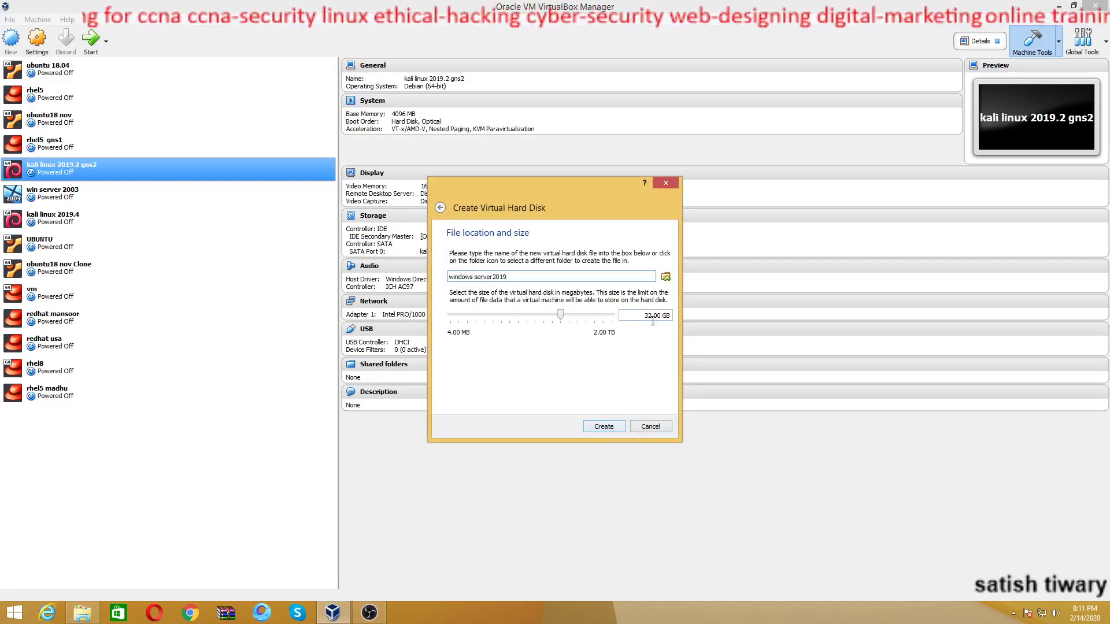
key(Delete)
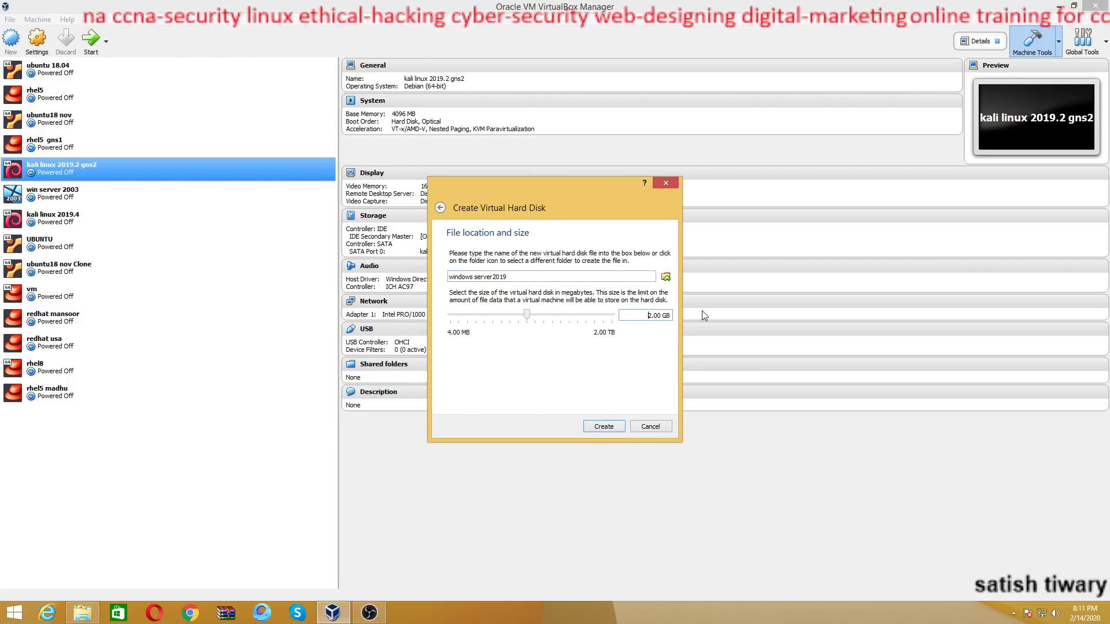
text(2)
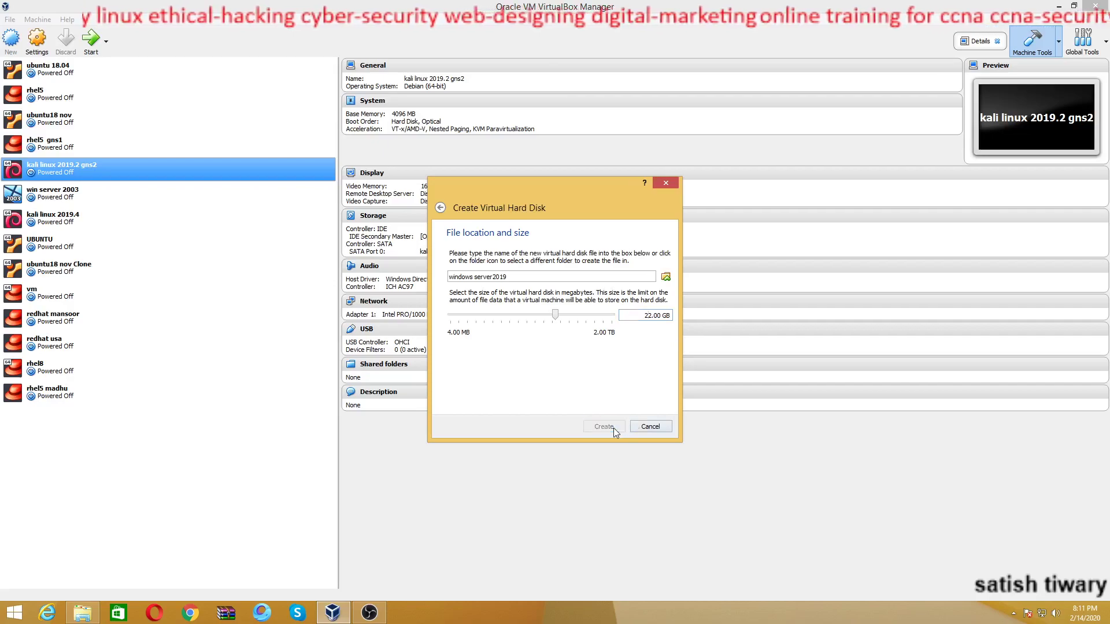
click(612, 428)
click(37, 38)
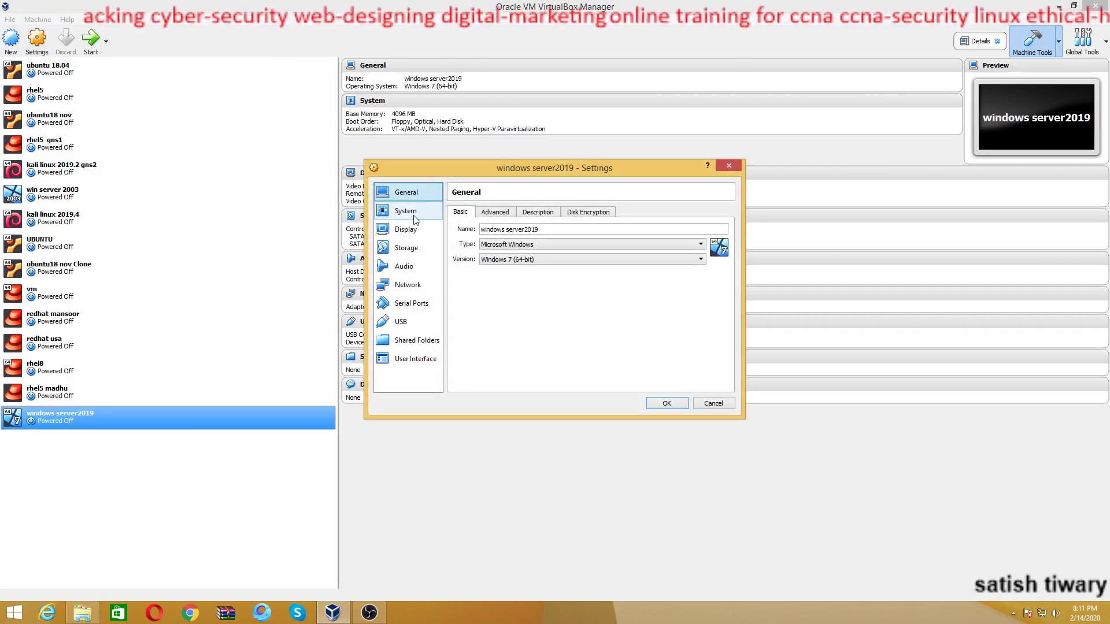
Turn off floppy boot and move Hard Disk above Optical in the boot order
click(406, 211)
click(519, 256)
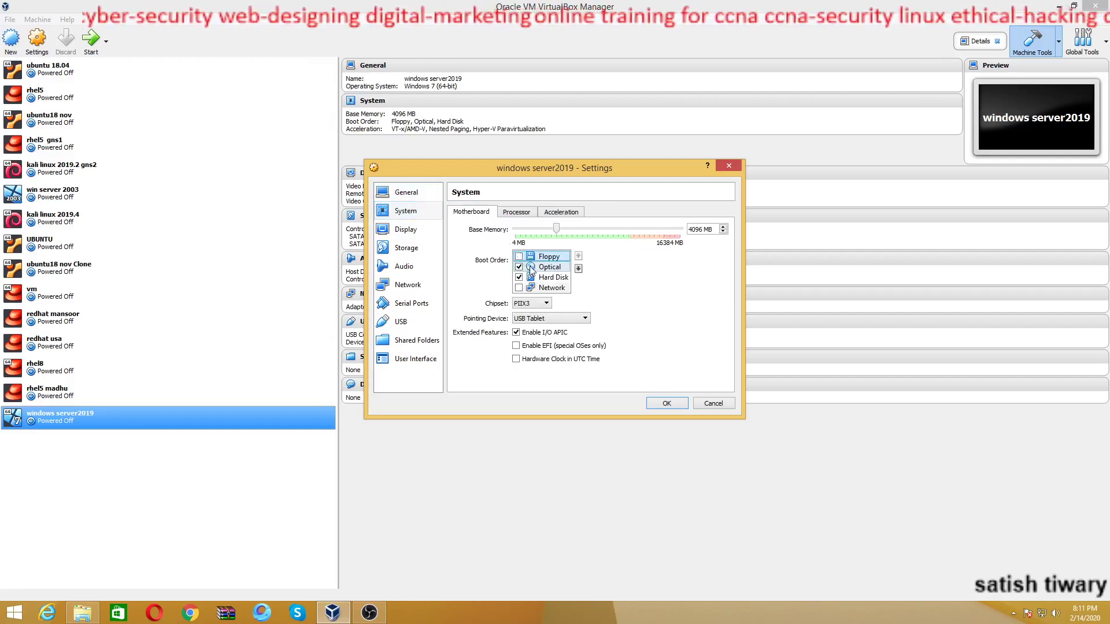
click(554, 276)
click(578, 257)
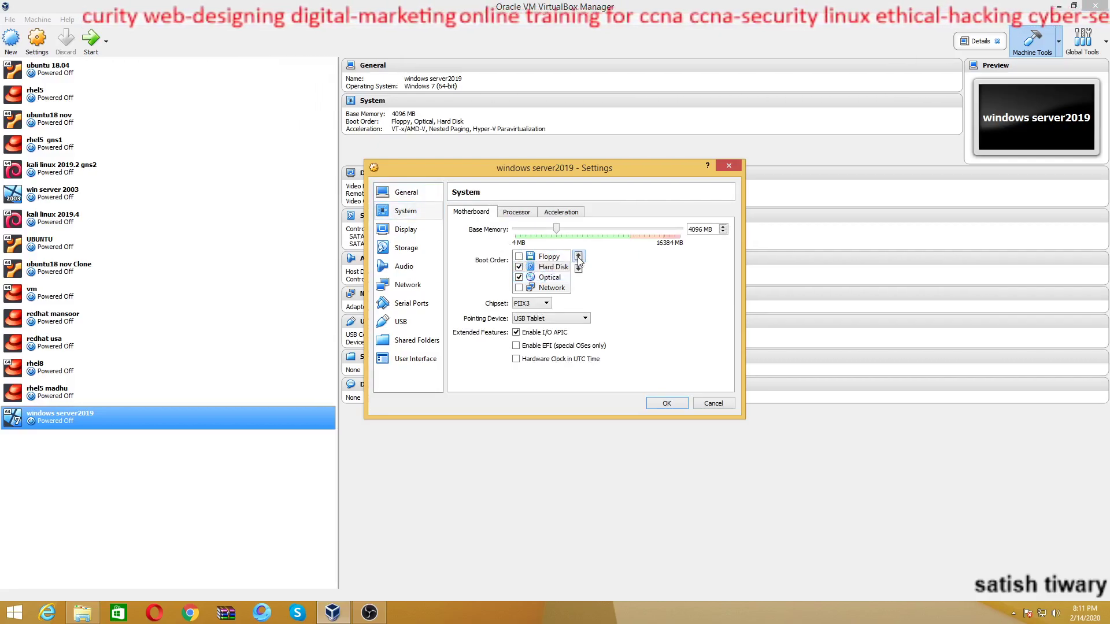
Load the Windows server2019 ISO into the empty optical drive
click(425, 245)
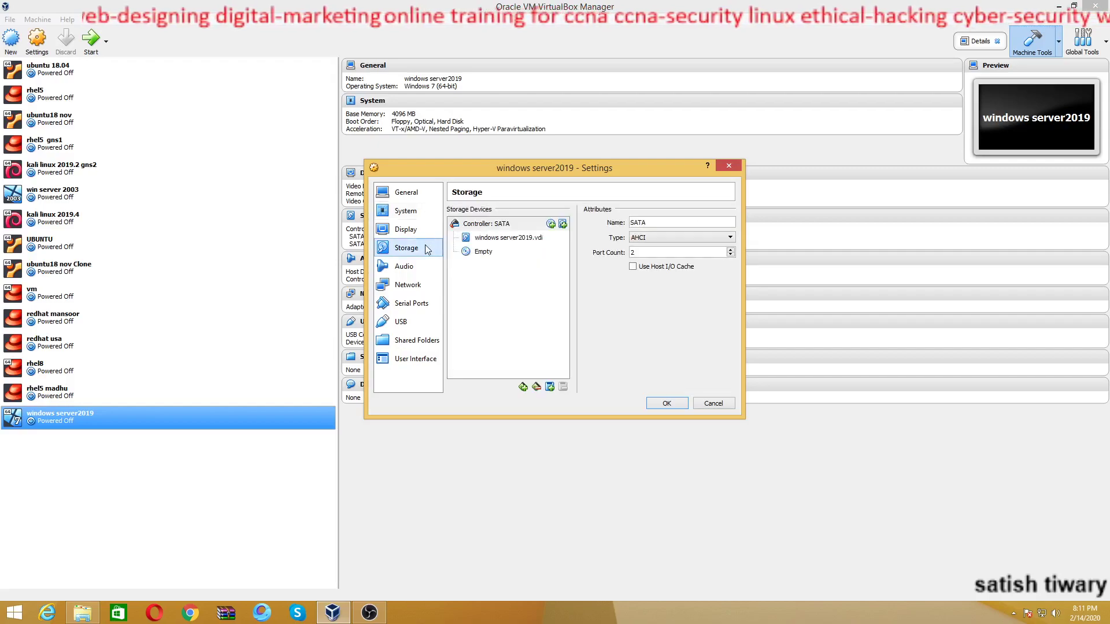
click(478, 253)
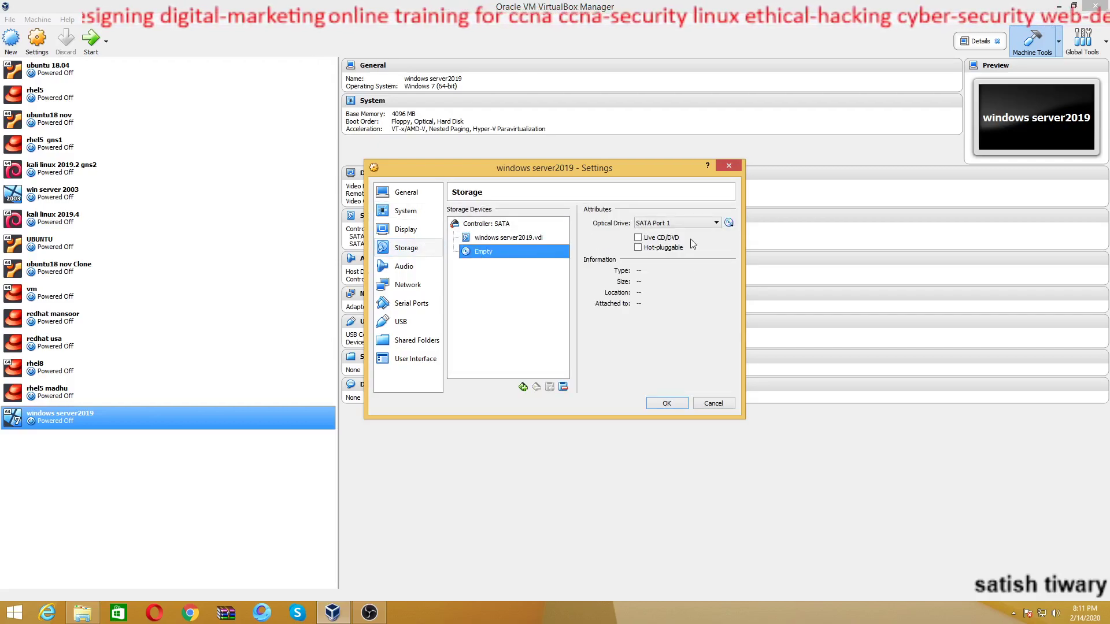
click(728, 224)
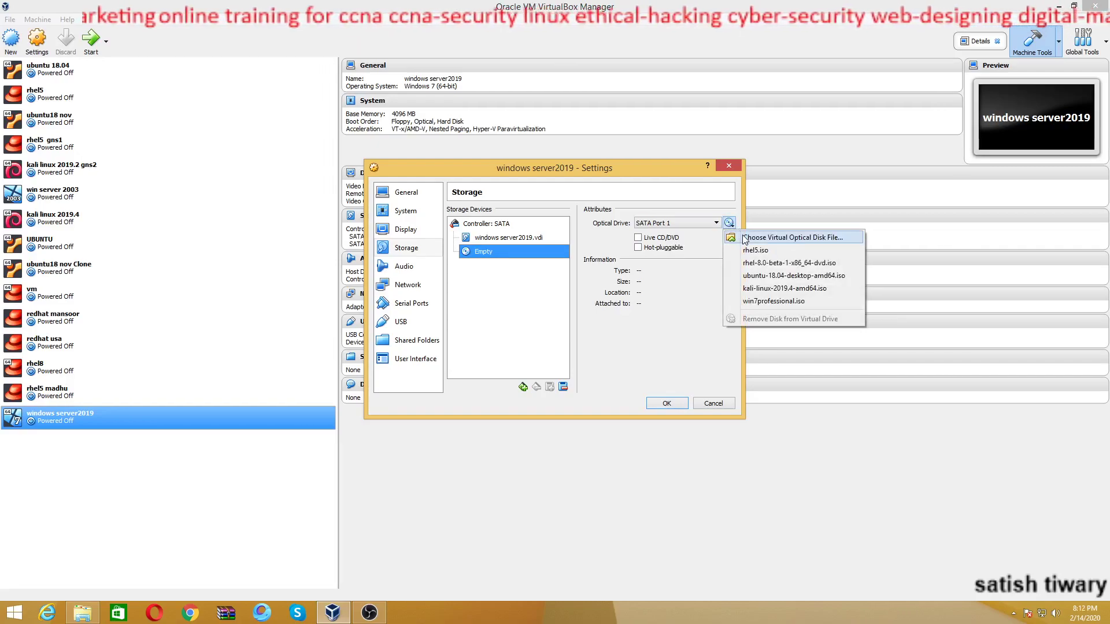
click(746, 238)
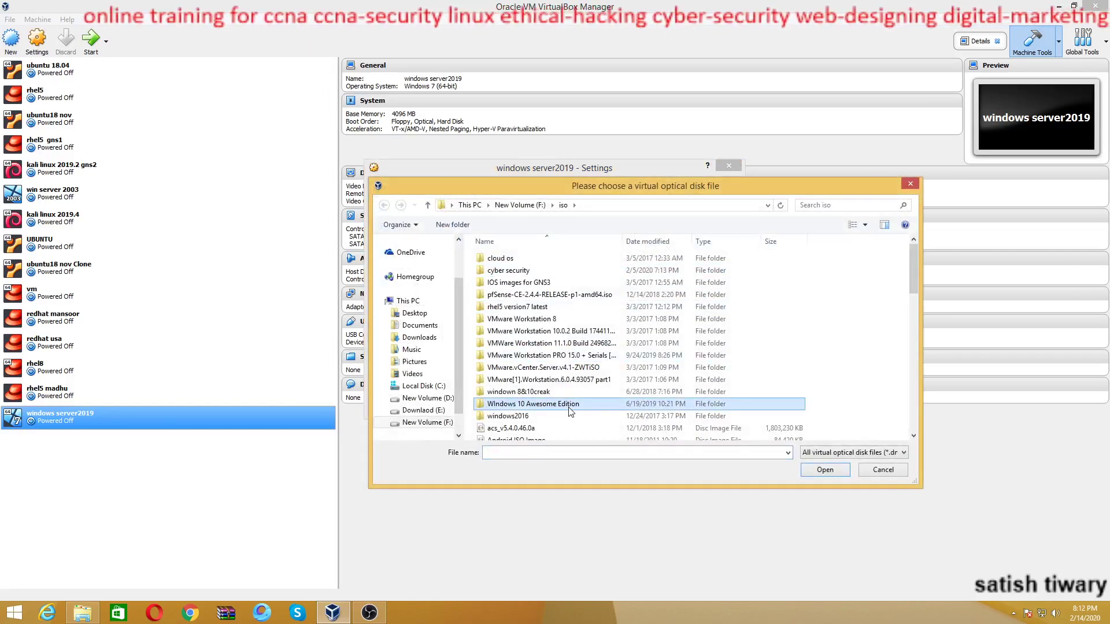
scroll(568, 408, down, 10)
key(Down)
key(Down)
key(Down)
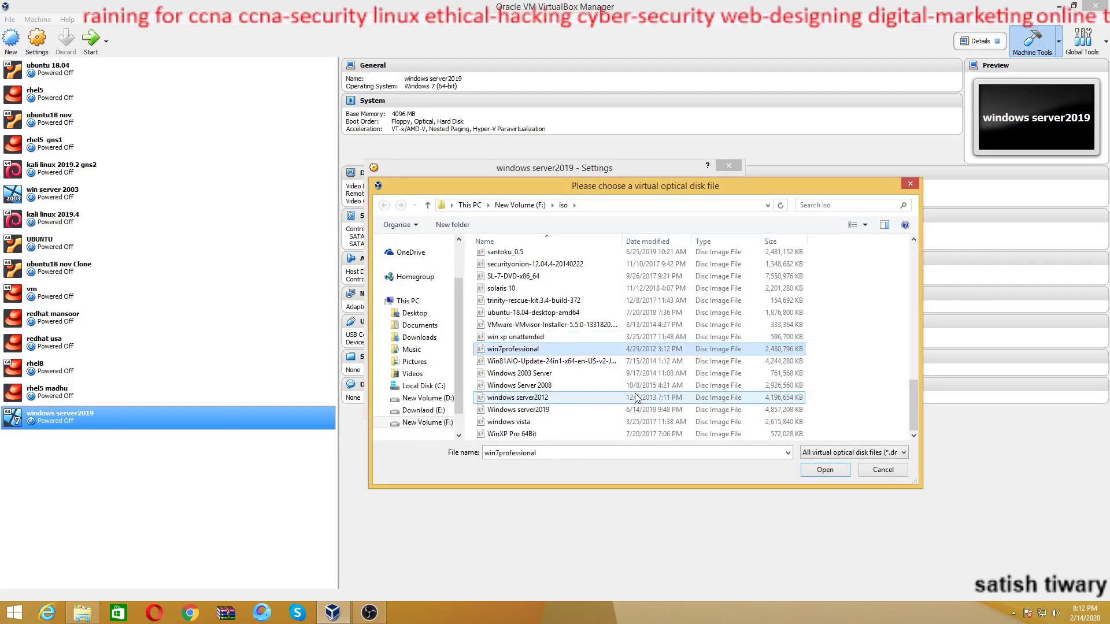
key(Down)
key(Down)
key(Down)
key(Down)
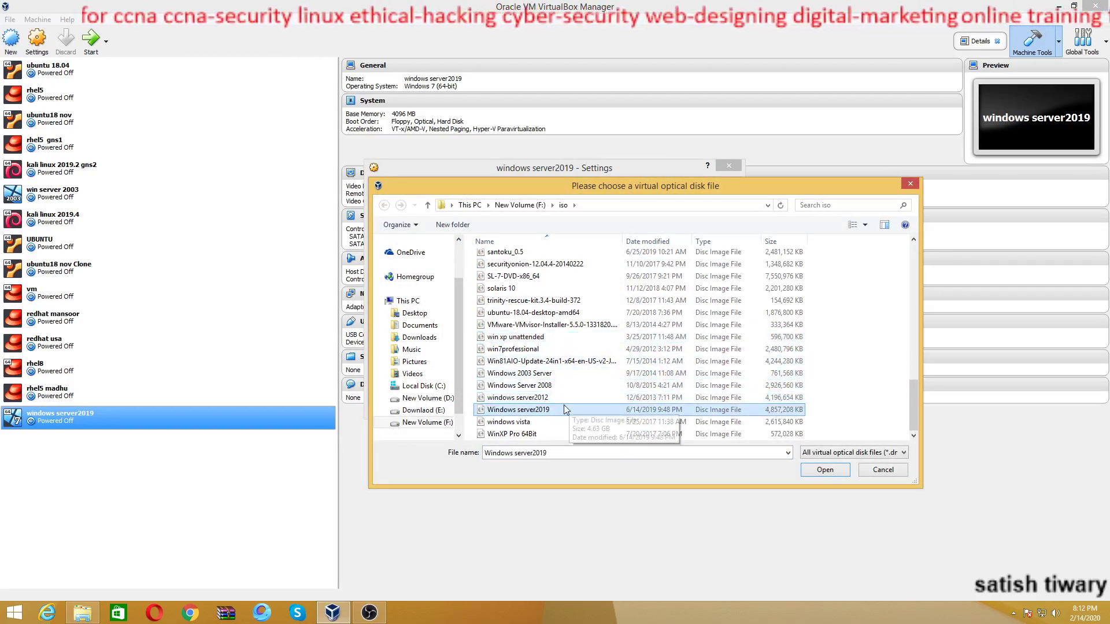
click(825, 470)
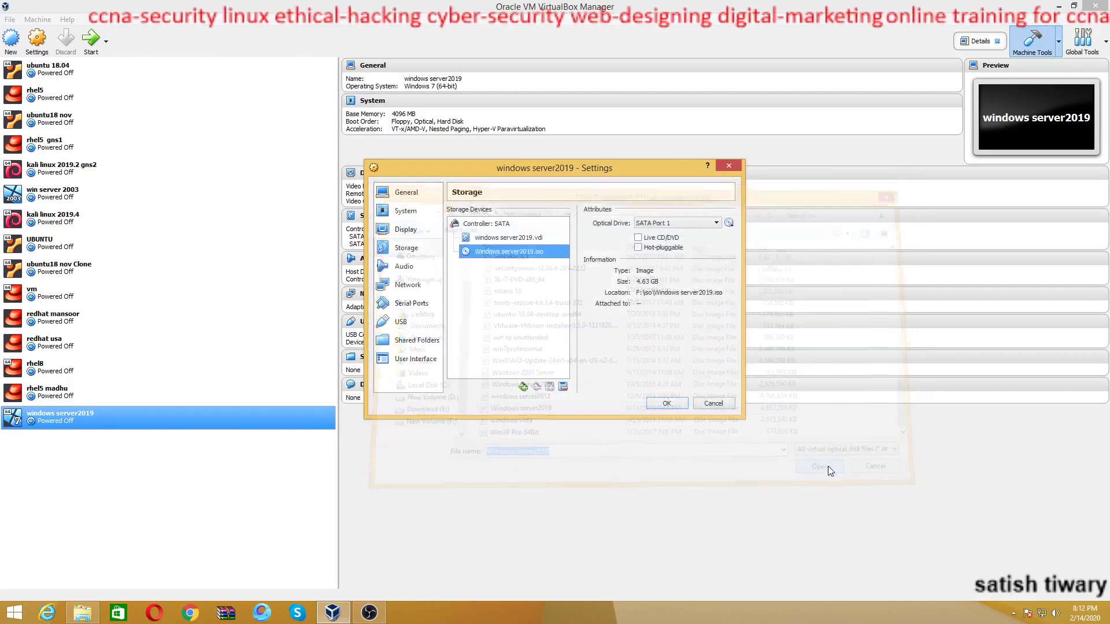
click(408, 284)
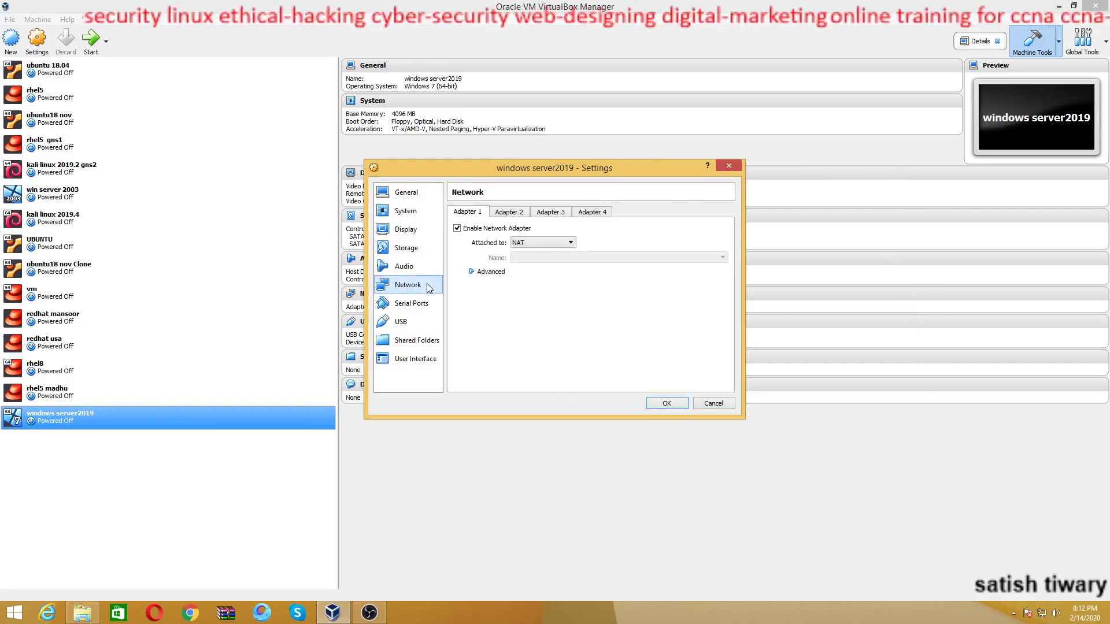
Bridge Adapter 1 to the Intel(R) 82579V Gigabit Network Connection and save the settings
click(517, 244)
click(526, 274)
click(525, 260)
click(524, 282)
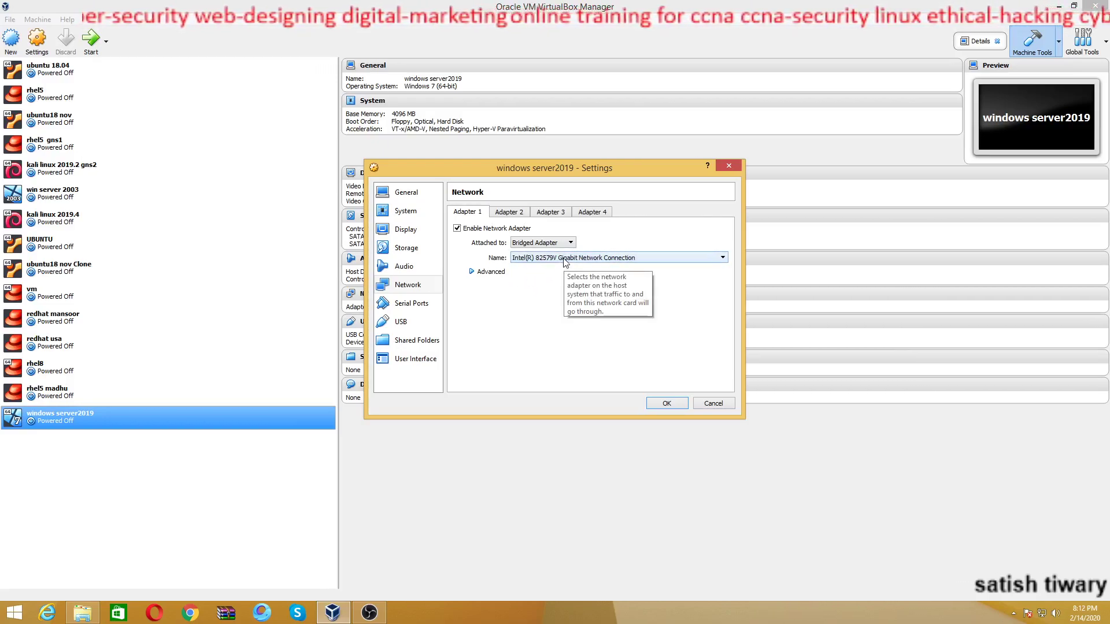
click(667, 404)
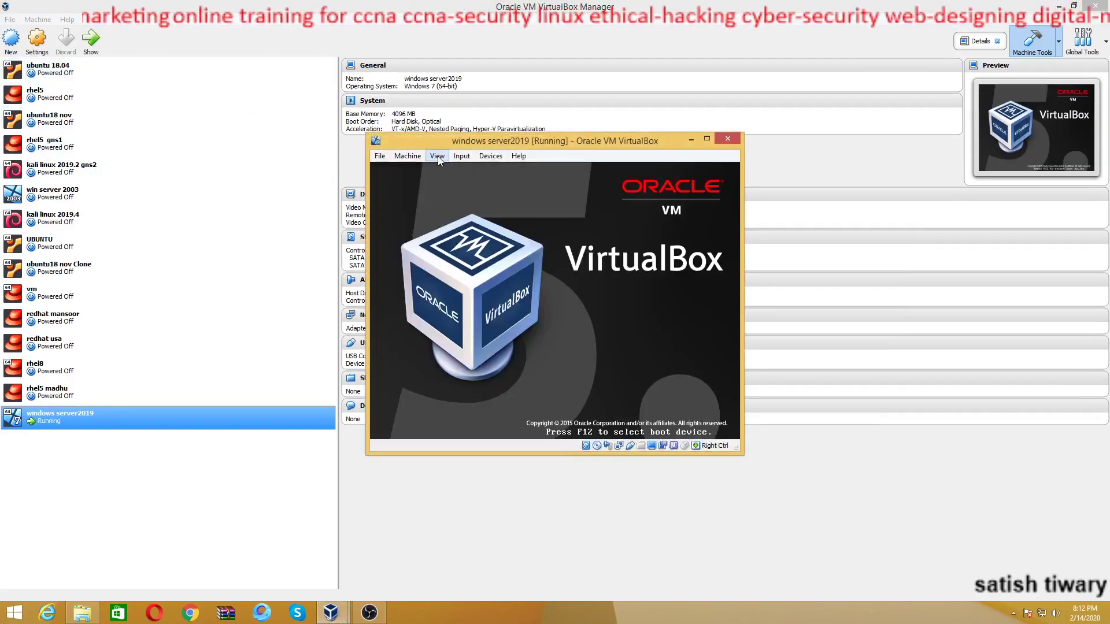
Switch the VM window to Full-screen Mode from the View menu
click(437, 156)
click(448, 192)
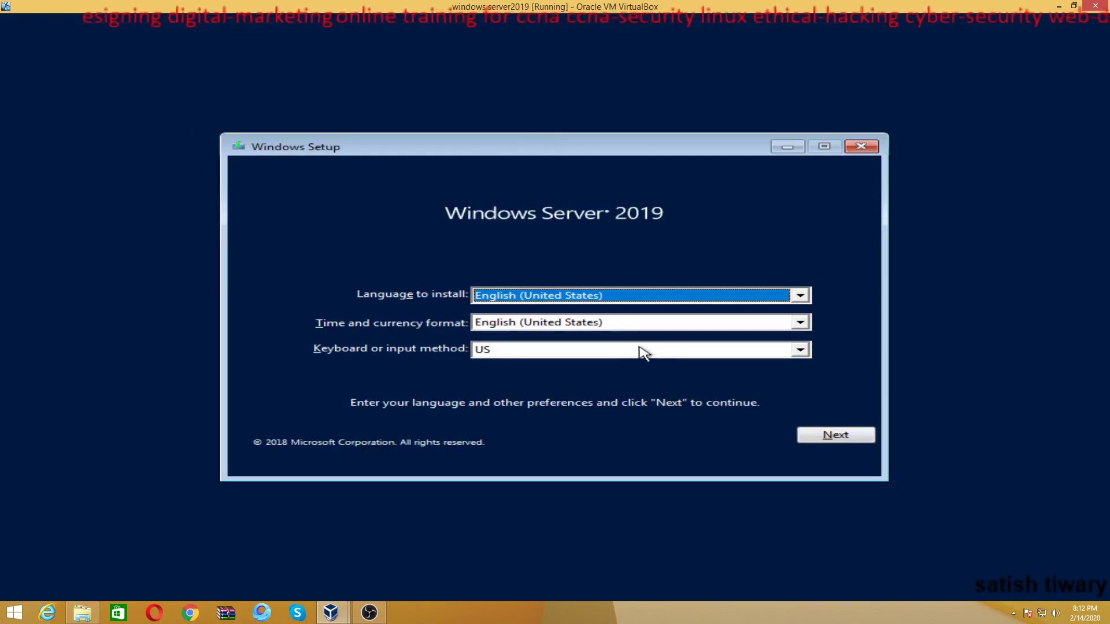
Keep English defaults, install Standard Evaluation (Desktop Experience), and tick license acceptance
click(836, 439)
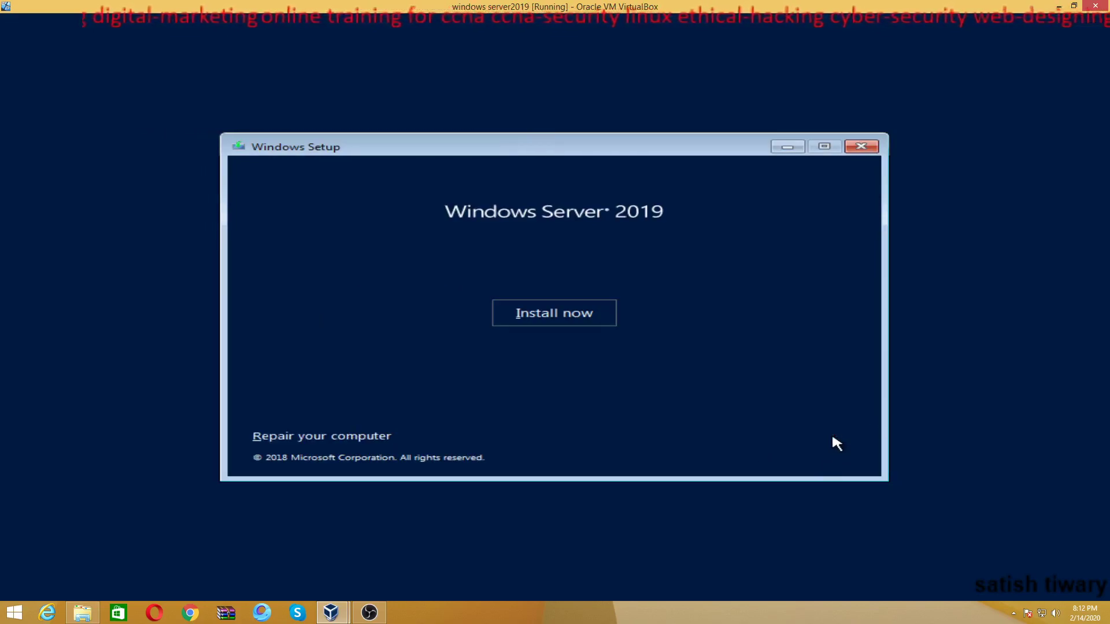
click(584, 321)
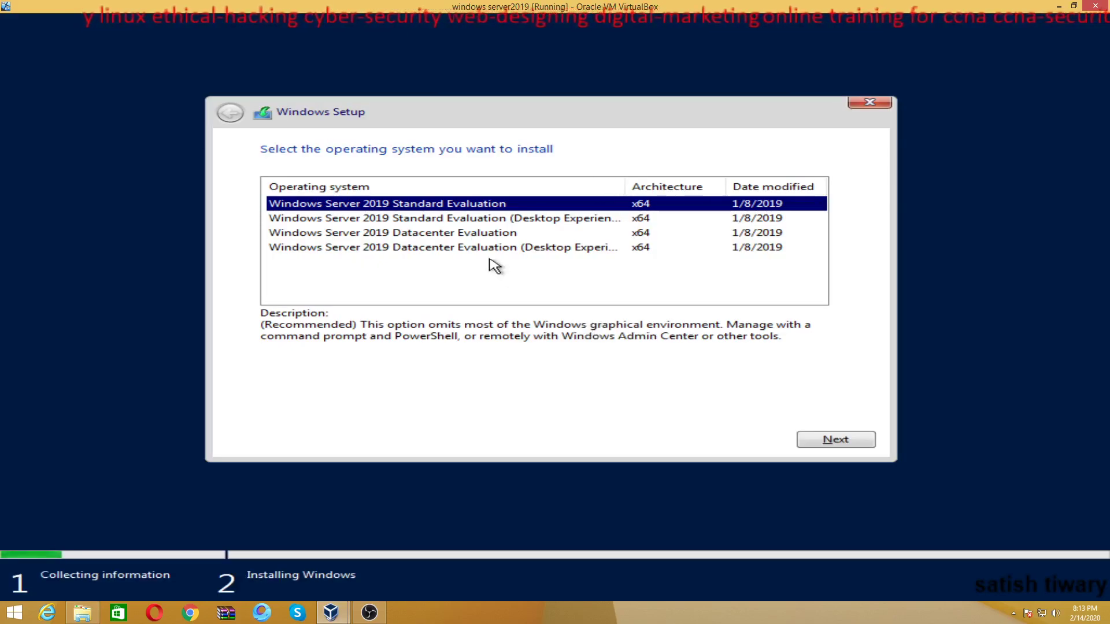
click(538, 226)
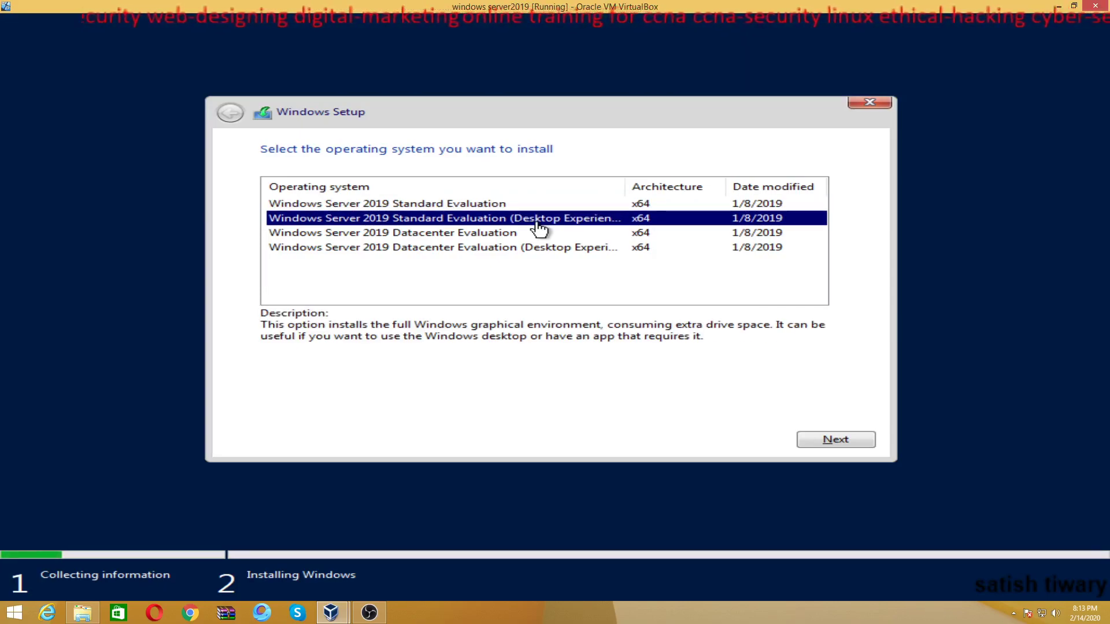
click(820, 444)
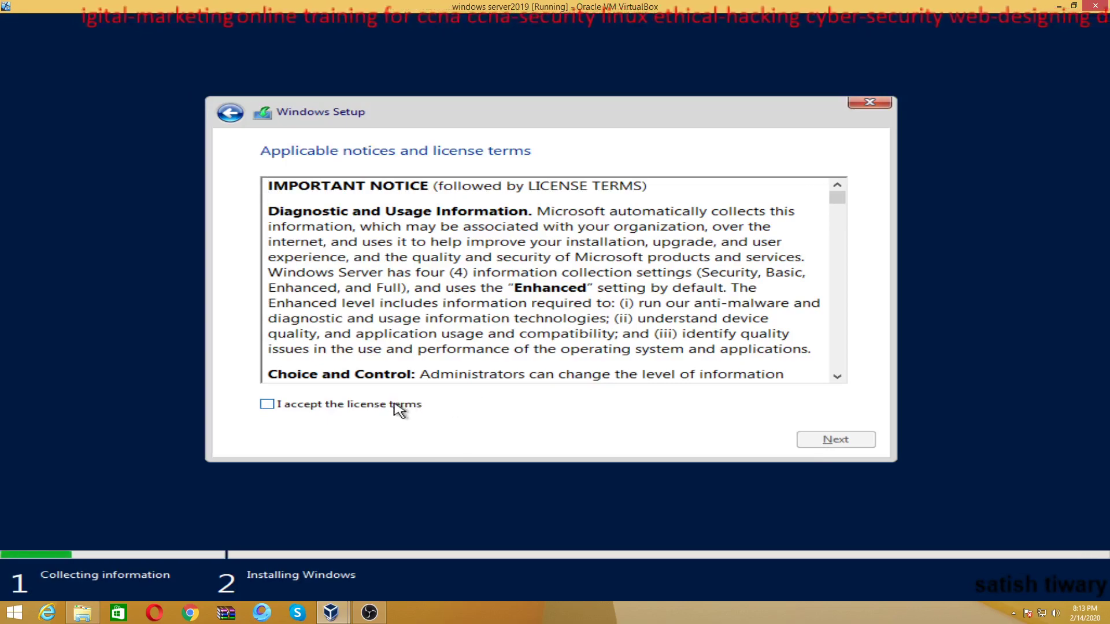
click(399, 409)
Choose a custom install, create a 22528 MB partition on Drive 0, and install onto Partition 2
click(842, 446)
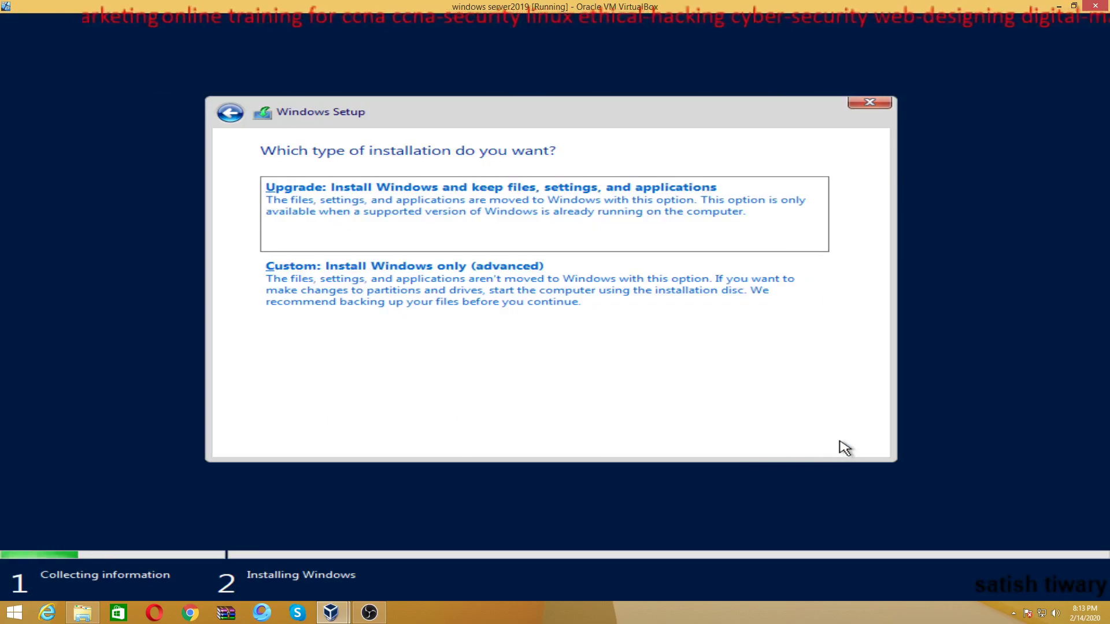
click(557, 308)
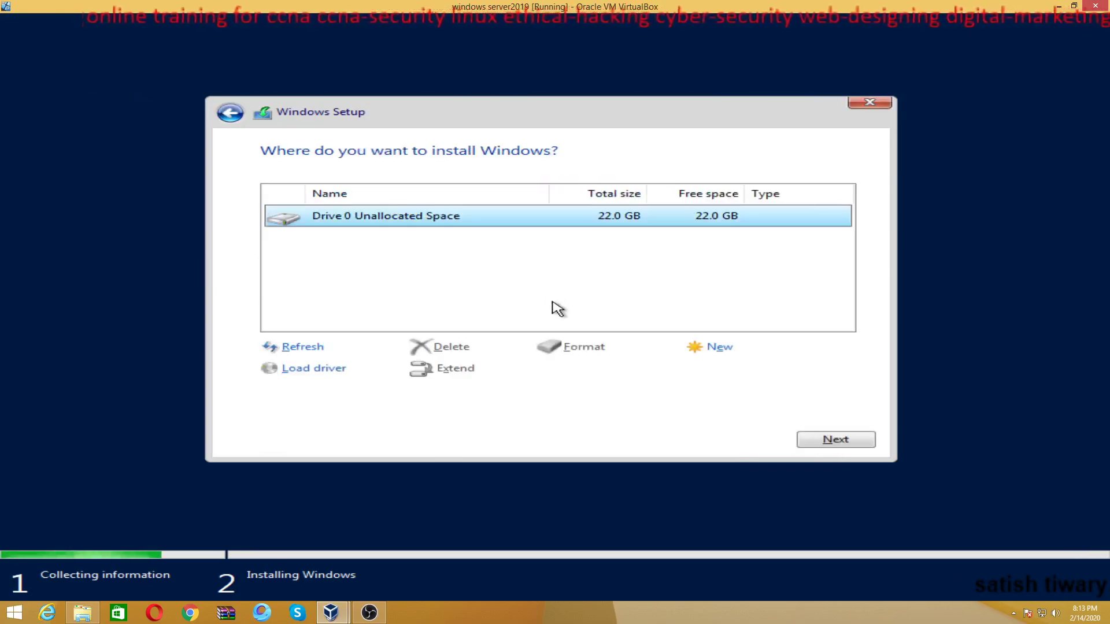
click(709, 349)
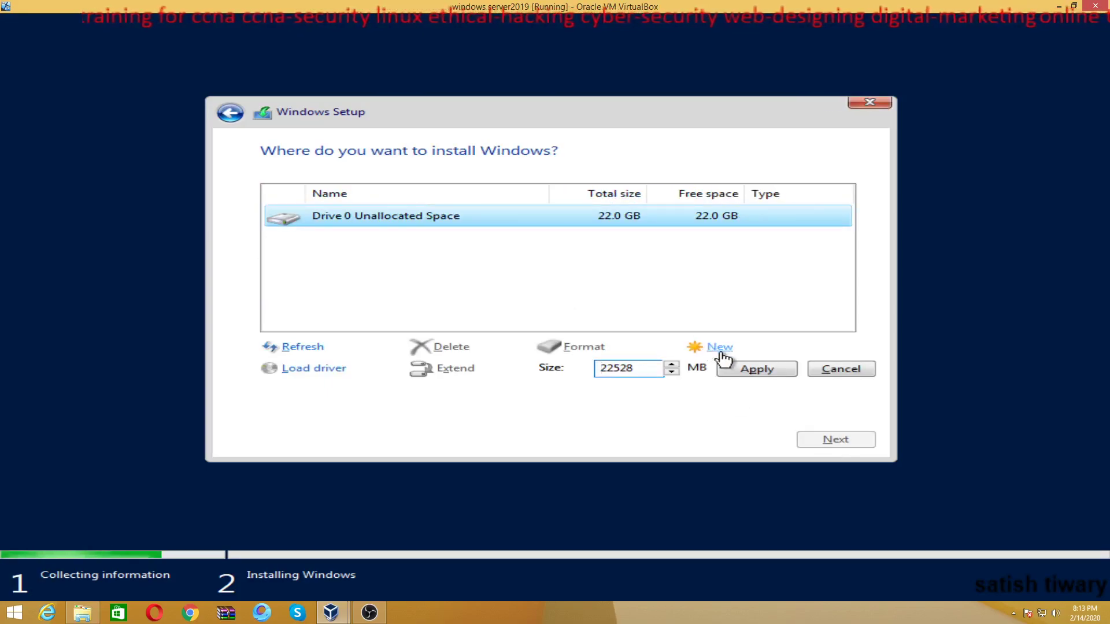
click(729, 370)
click(733, 375)
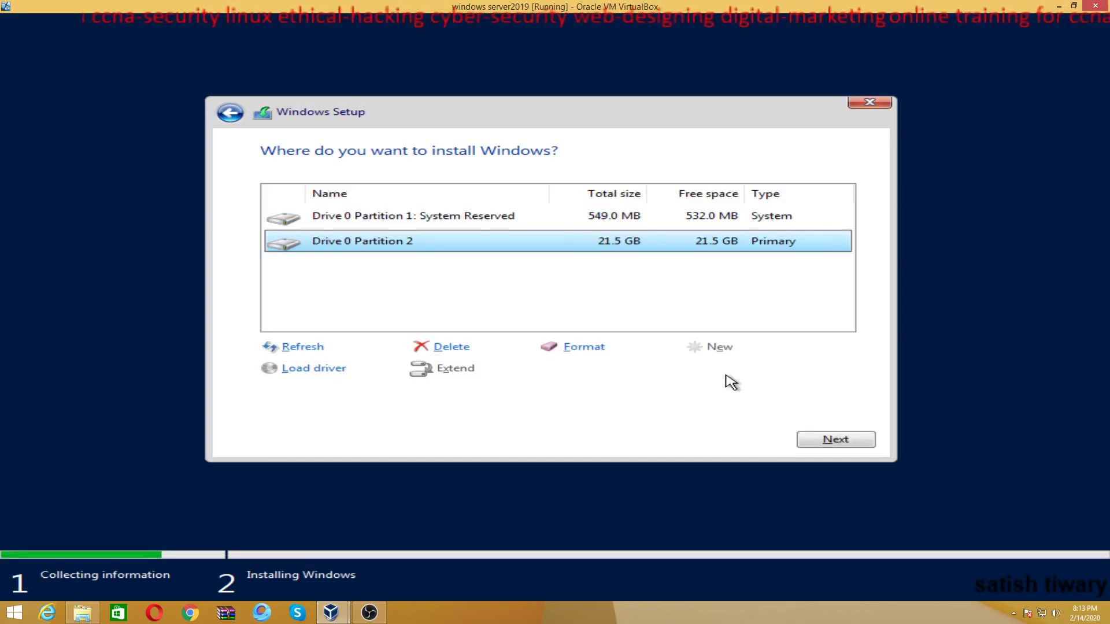
click(823, 441)
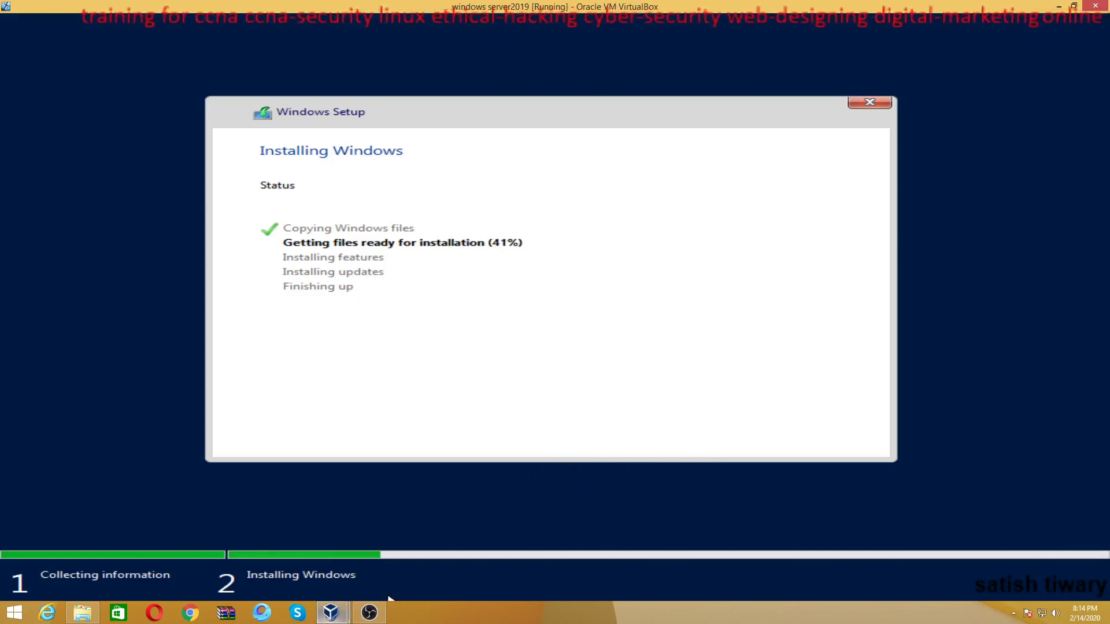
Let Windows Setup keep getting files ready for installation until it reaches 45%
click(368, 611)
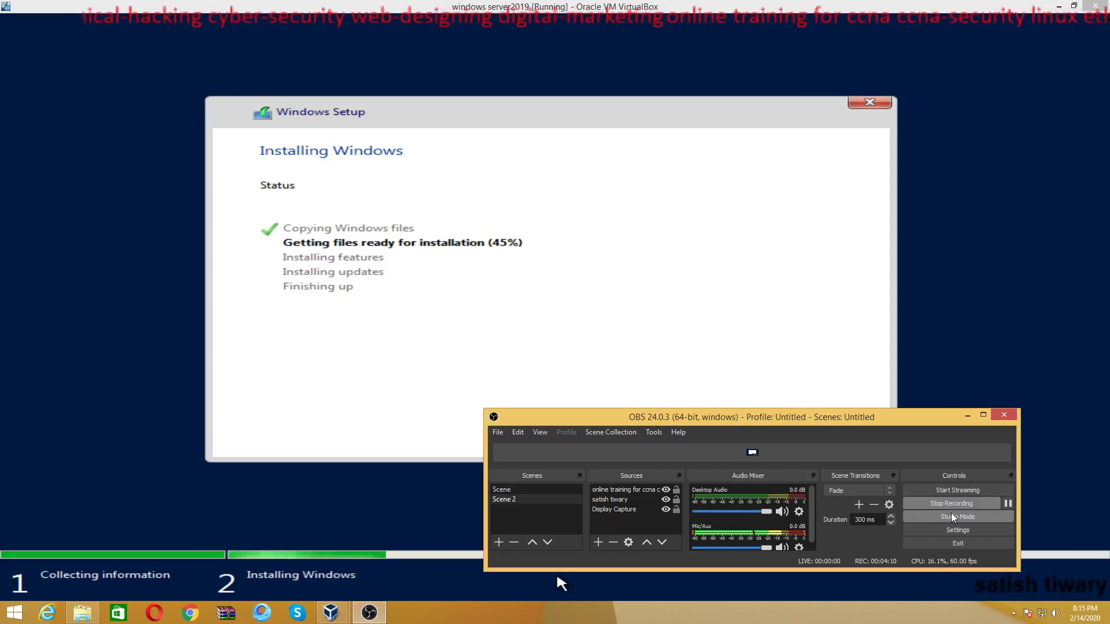
Wait for features, updates and finishing up to complete, until the Administrator password page appears
click(1009, 504)
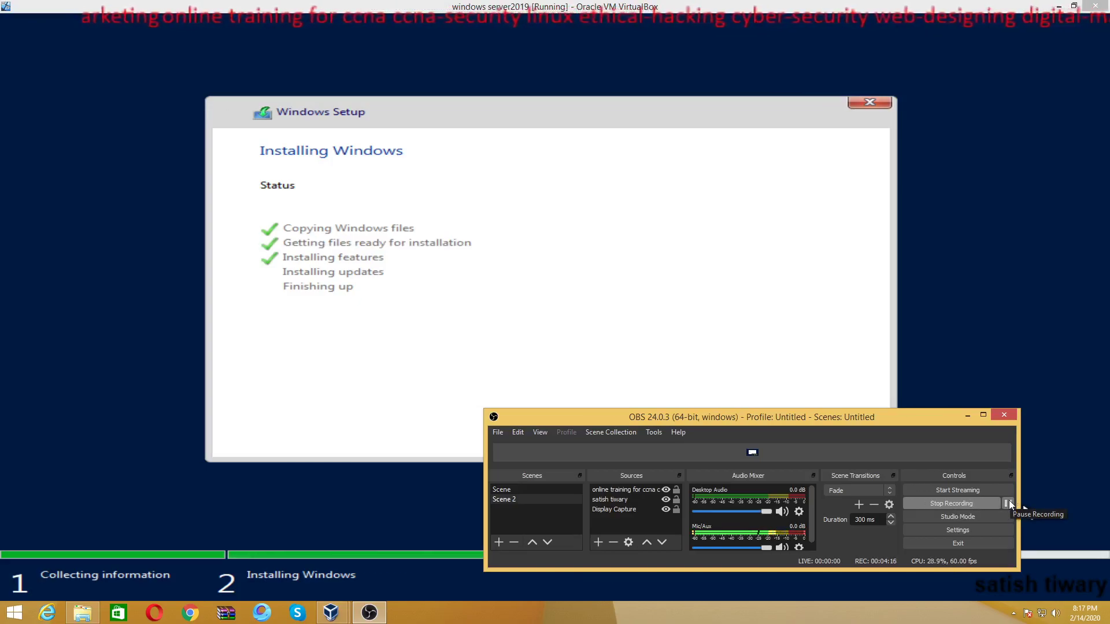
click(968, 416)
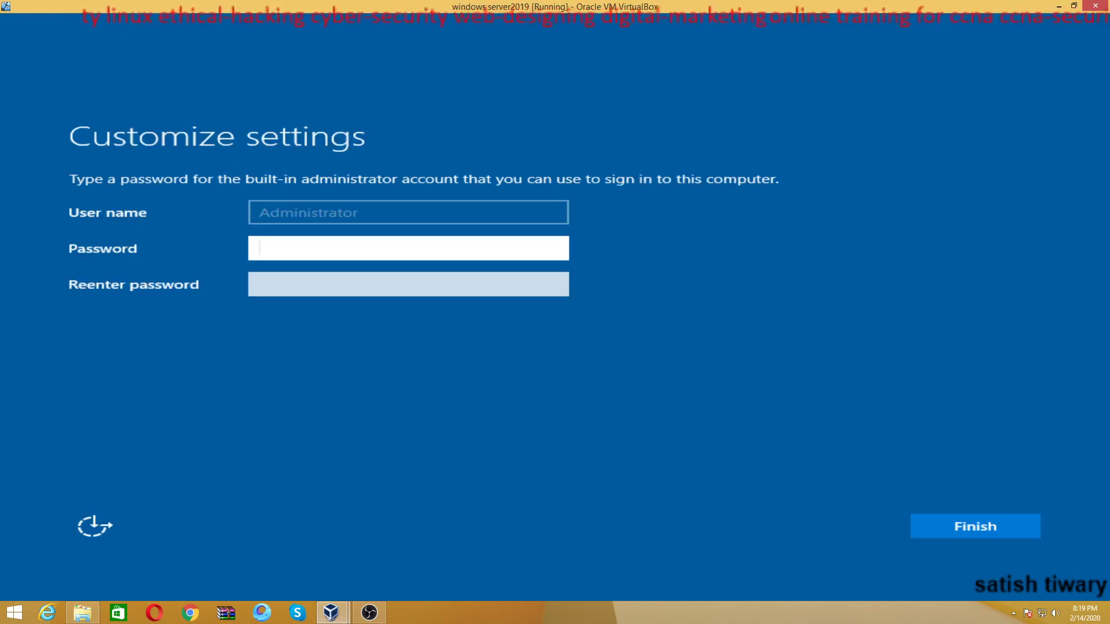
Enter the Administrator password and its confirmation and submit; the two entries don't match
text(Admin@1)
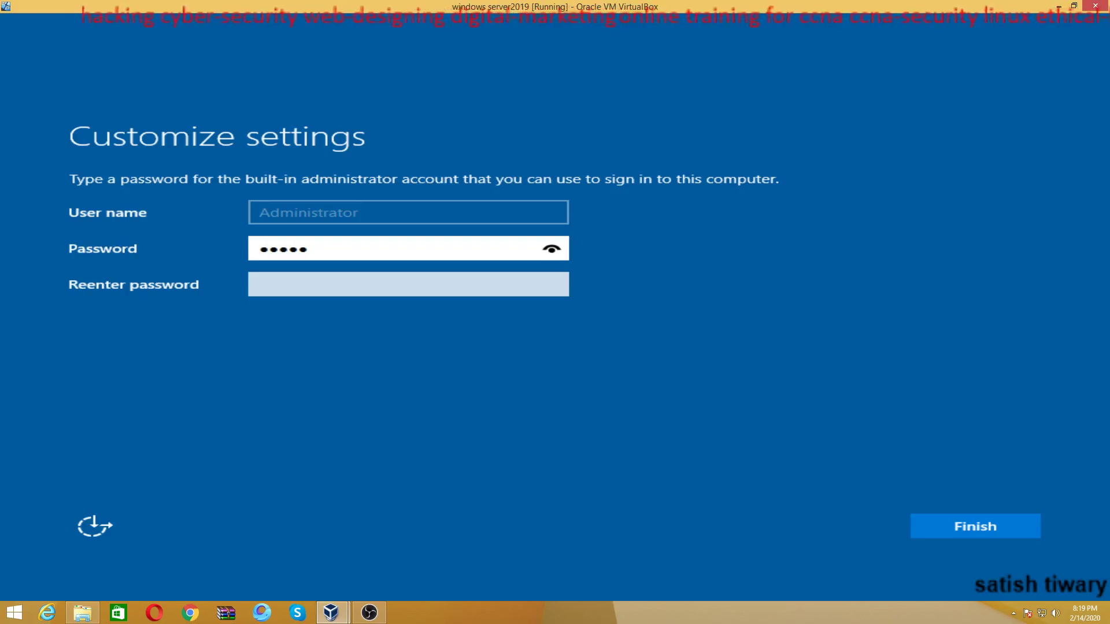
text(•)
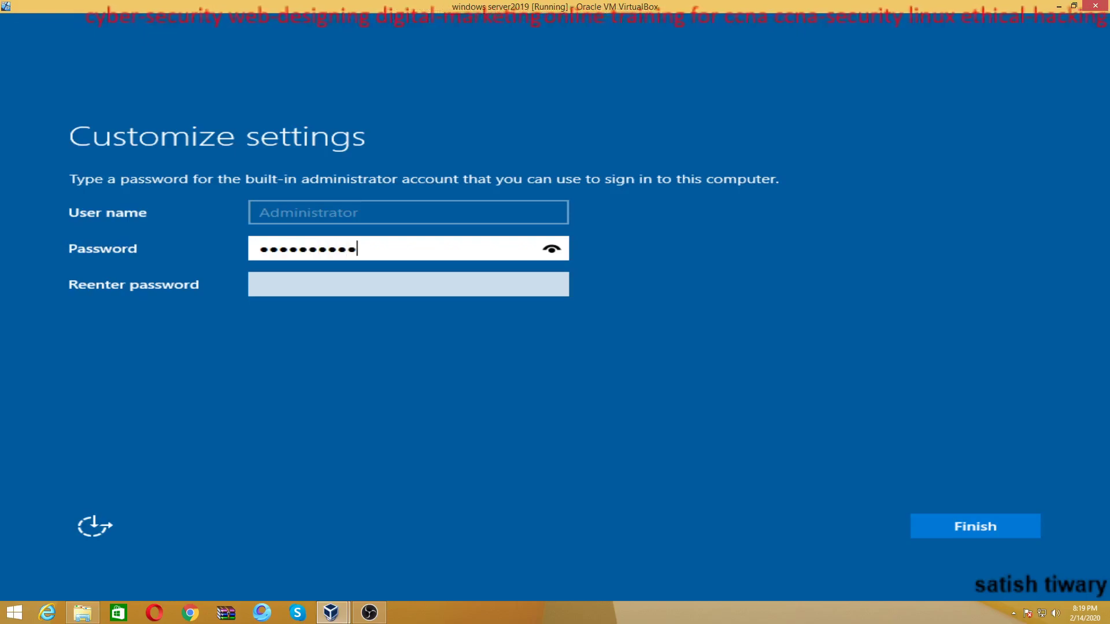
key(Tab)
text(•••••••••)
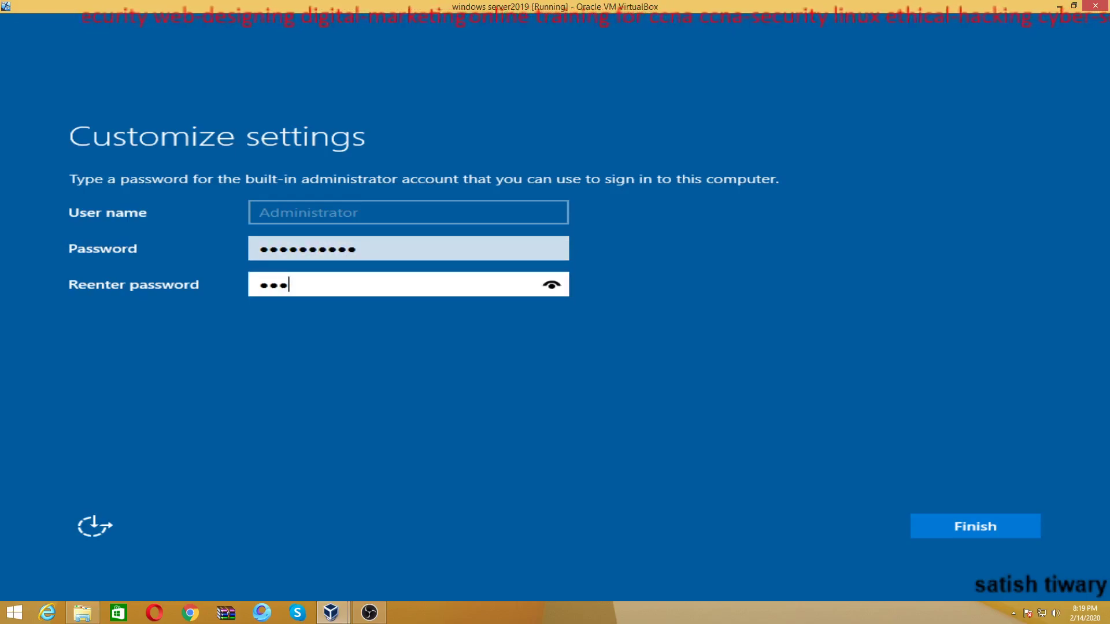
text(••)
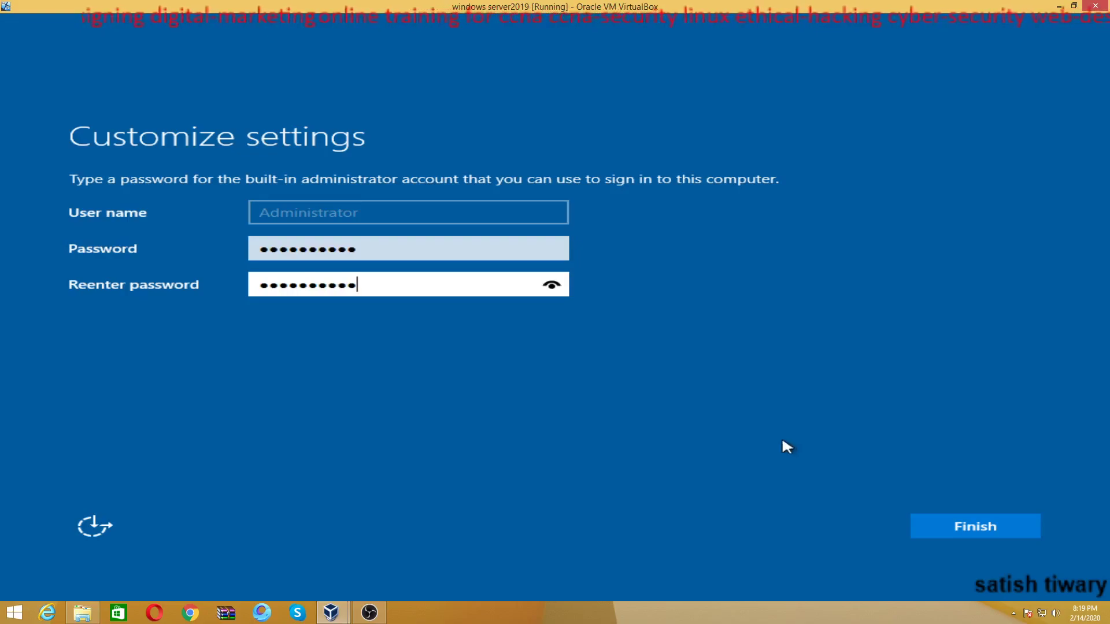
click(960, 525)
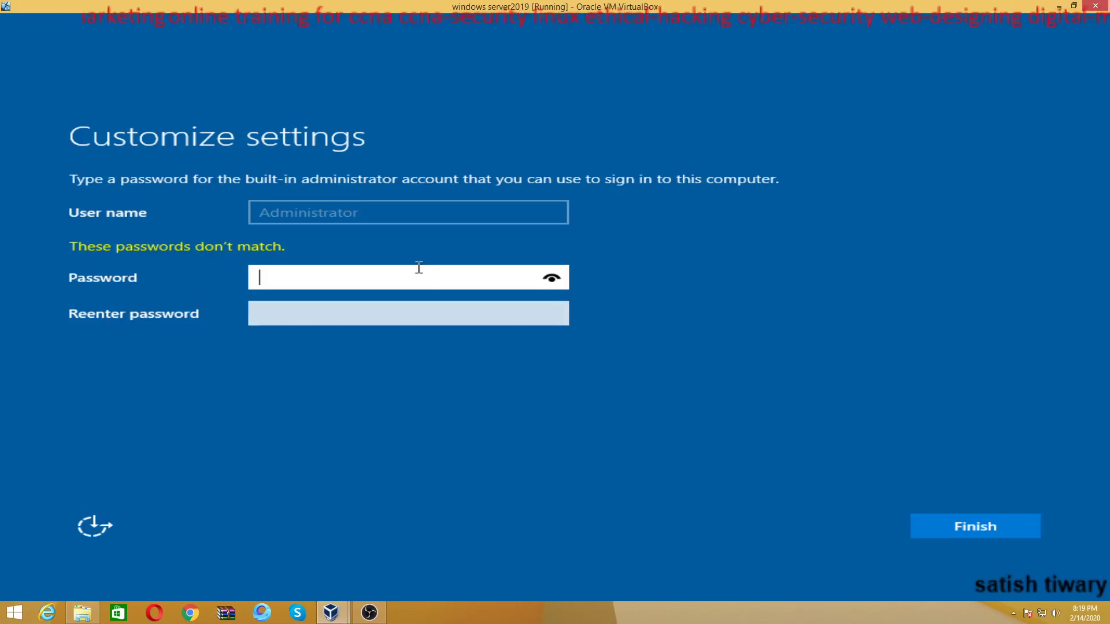
Retype the same Administrator password in both fields and finish setup
text(**********)
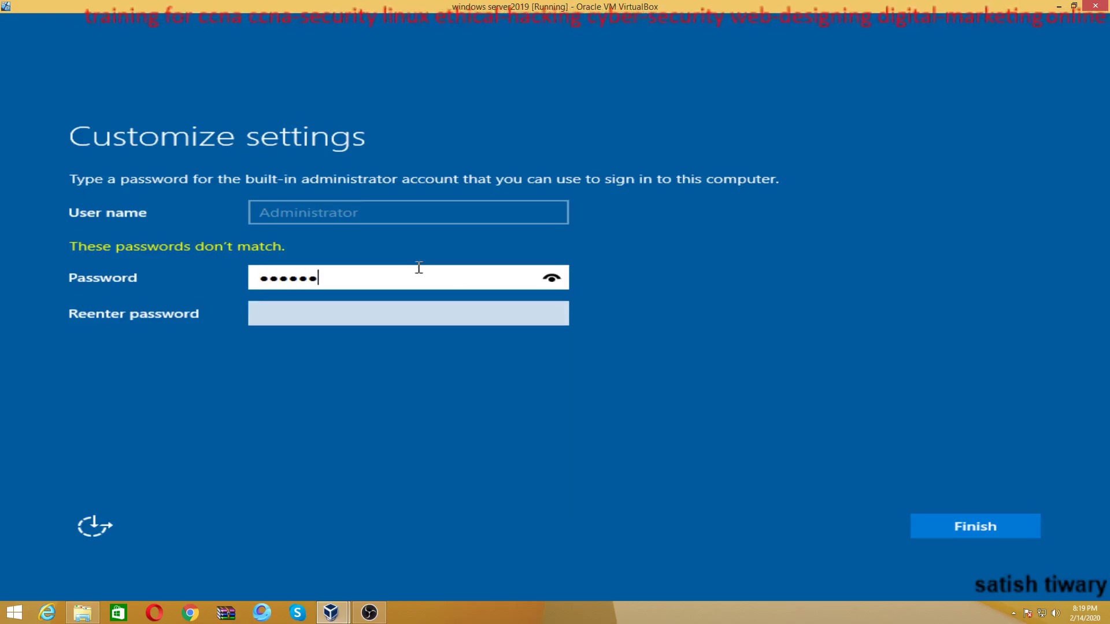
key(Tab)
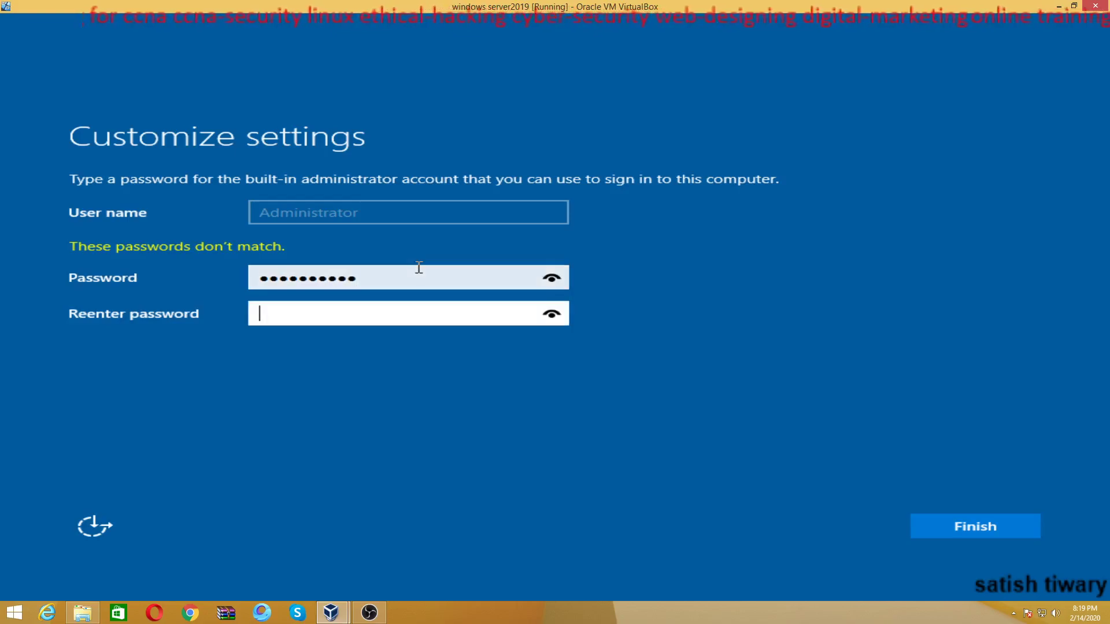
text(********)
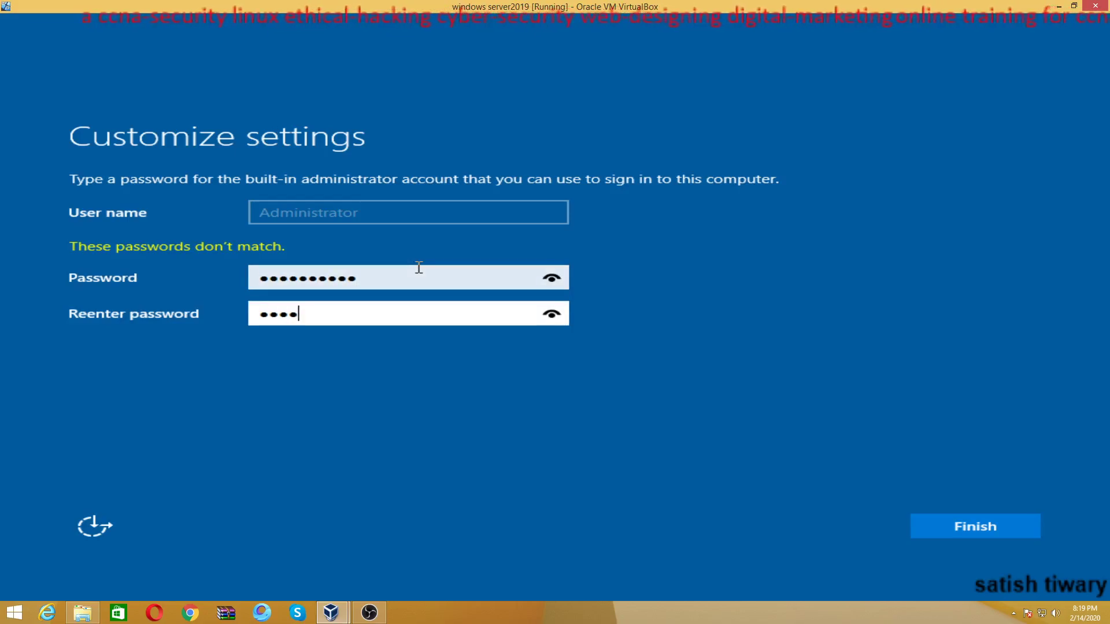
text(**)
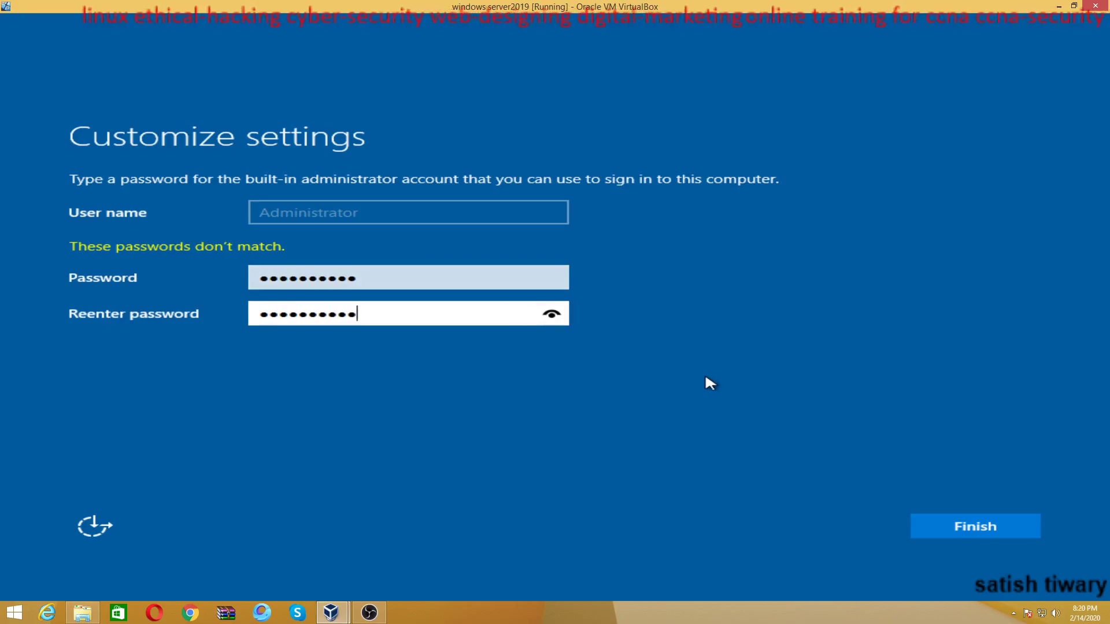
click(942, 528)
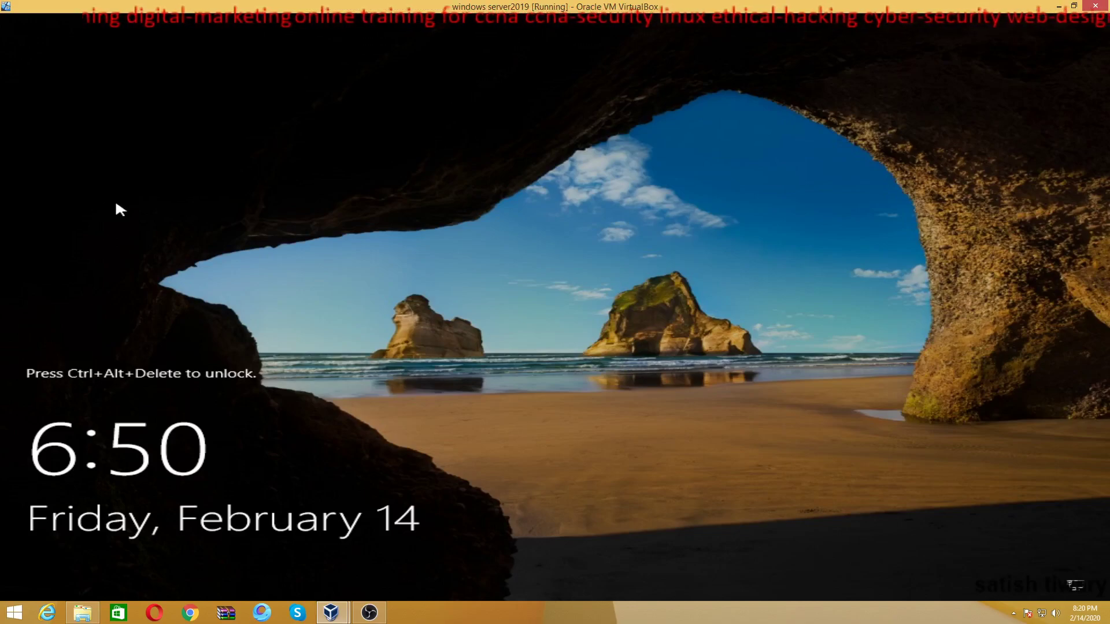
Send Ctrl+Alt+Delete and sign in as Administrator with the account password
key(ctrl+alt+Delete)
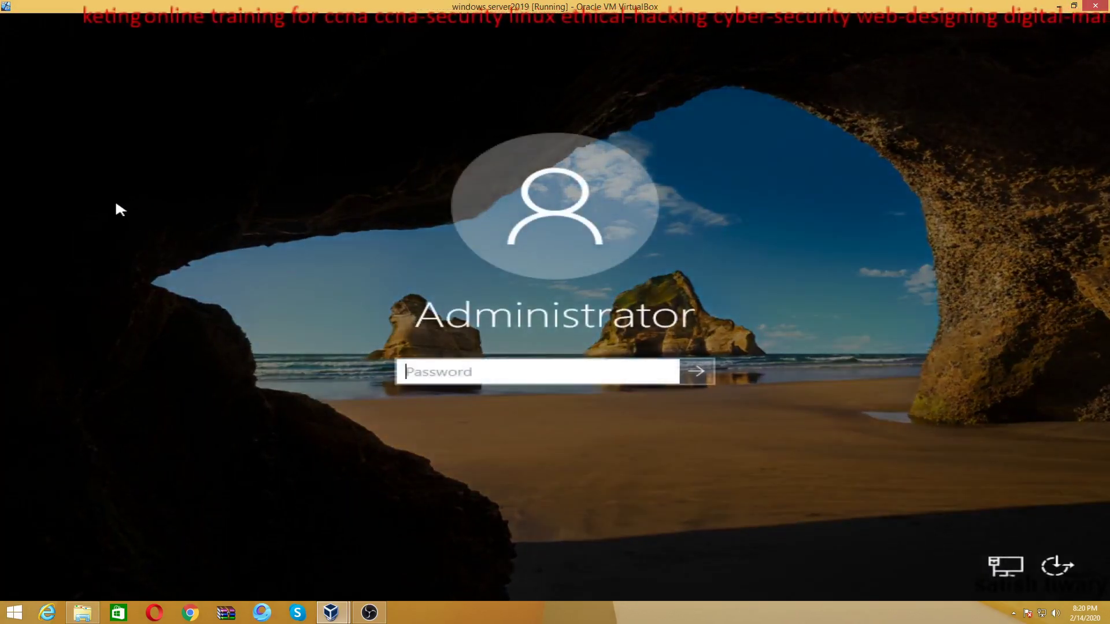
text(Adm)
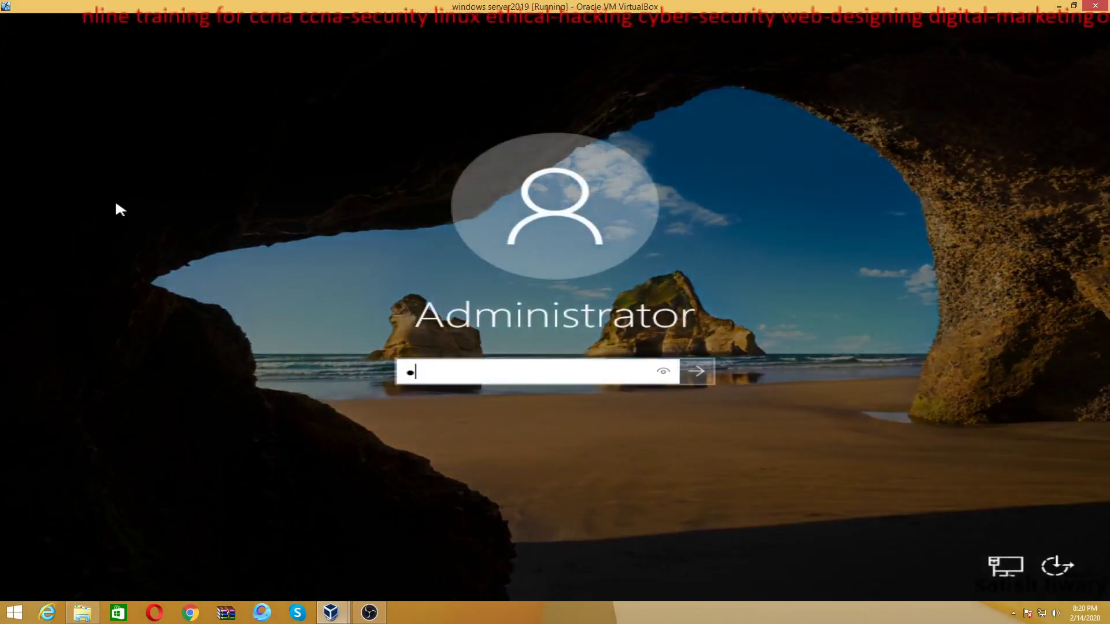
text(in@1)
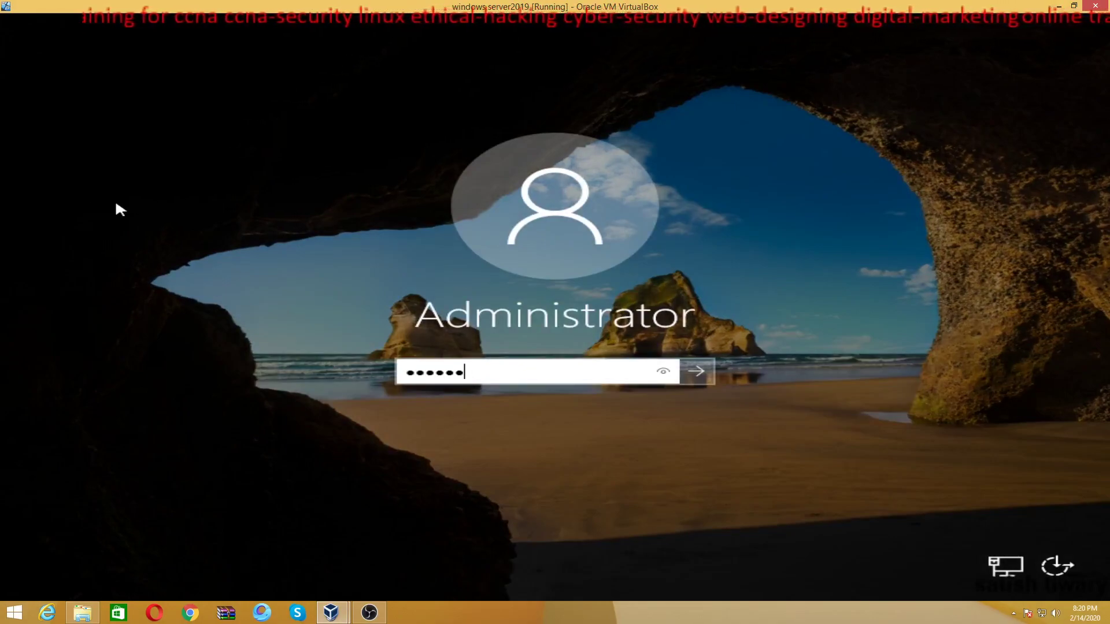
text(2345)
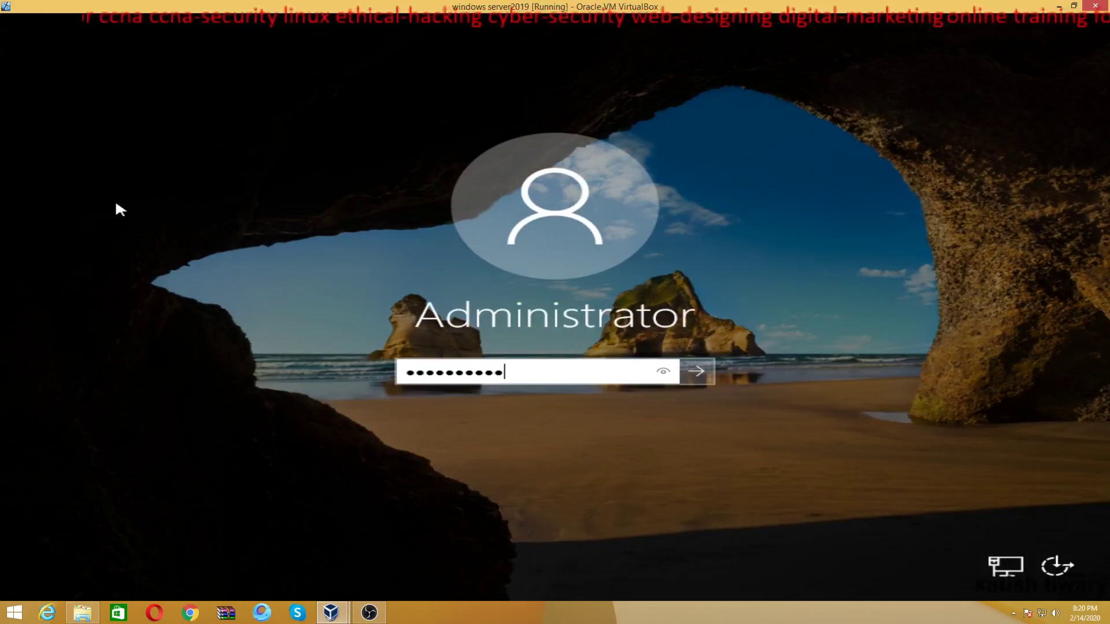
key(Return)
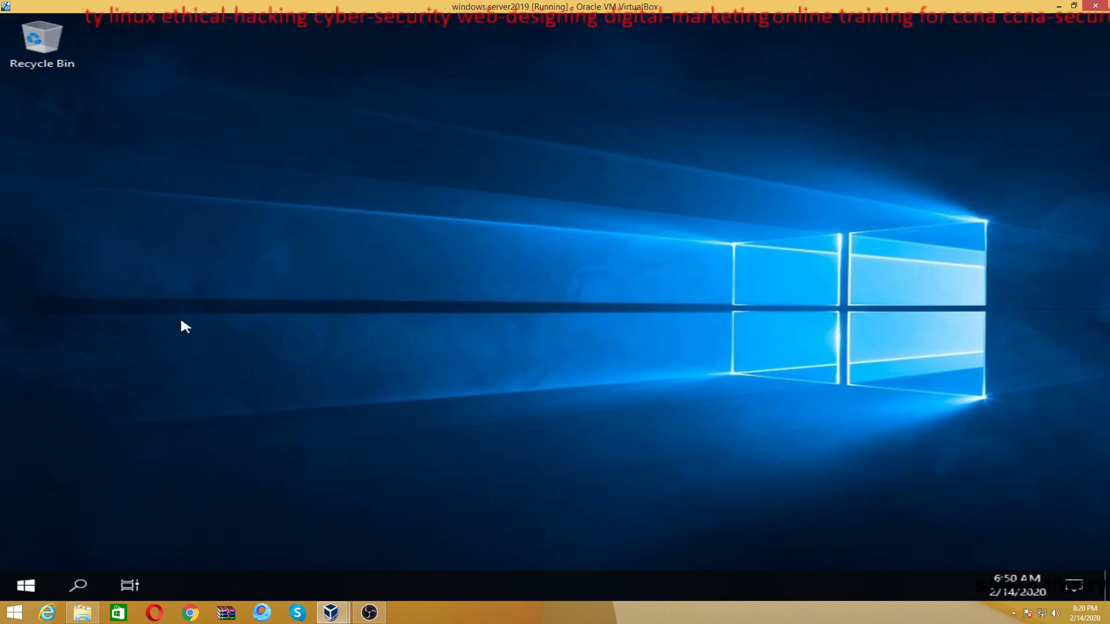
Refresh the desktop, allow network discovery from File Explorer, then close File Explorer
right_click(167, 256)
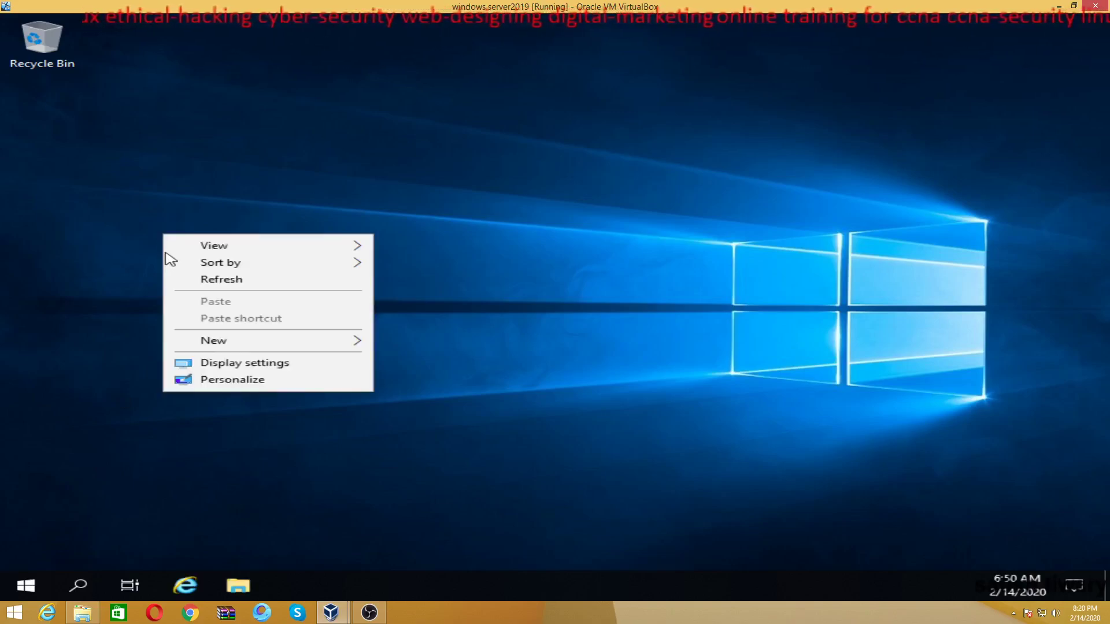
click(203, 282)
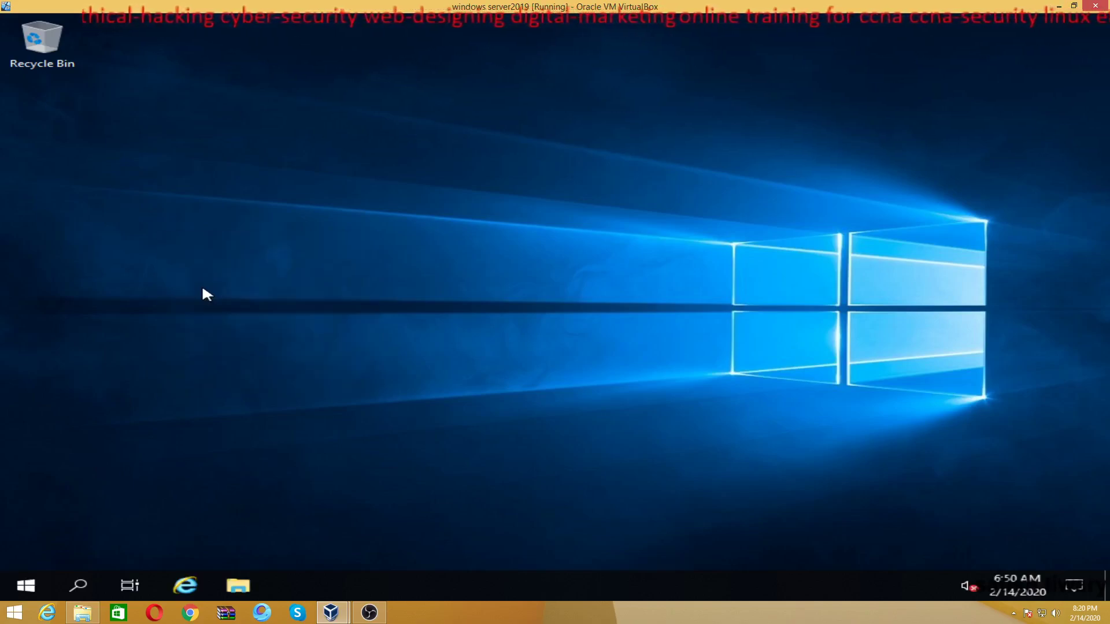
click(235, 585)
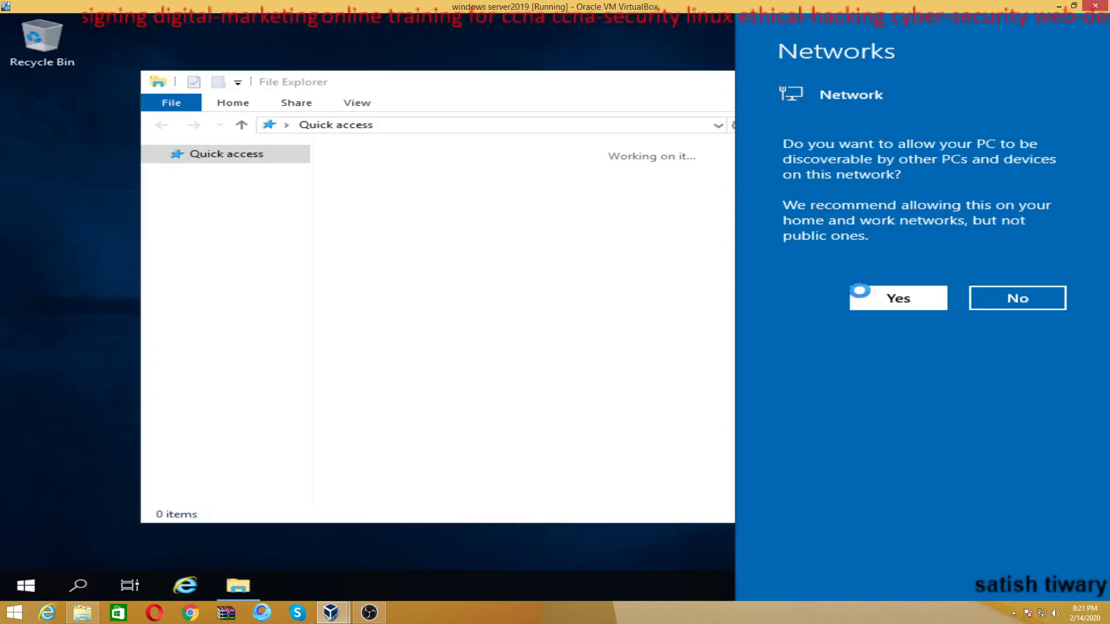
click(867, 298)
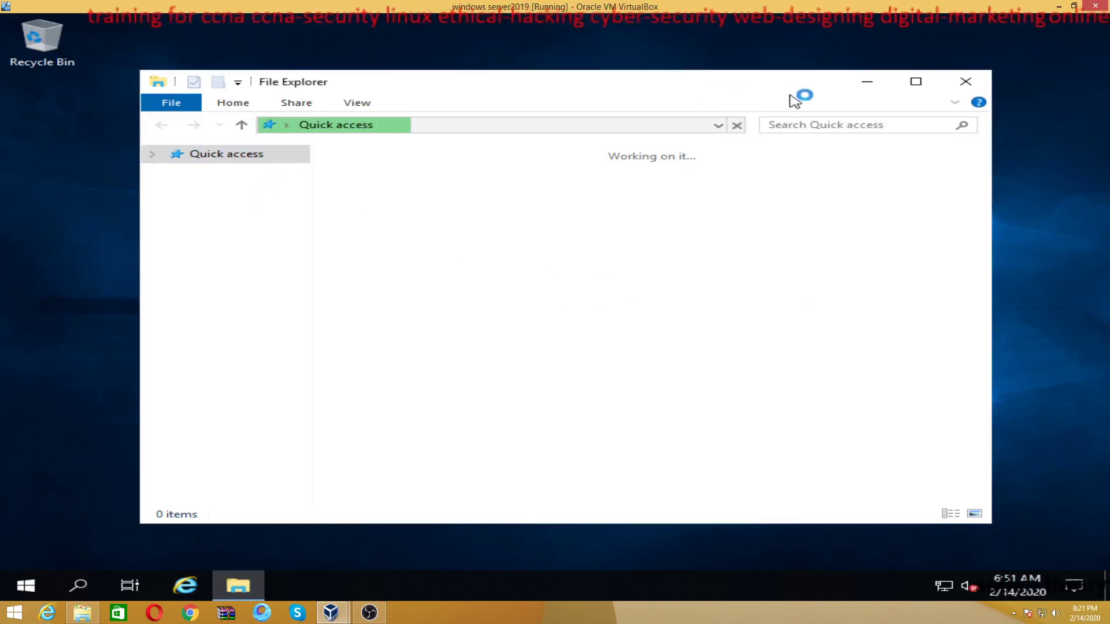
click(960, 87)
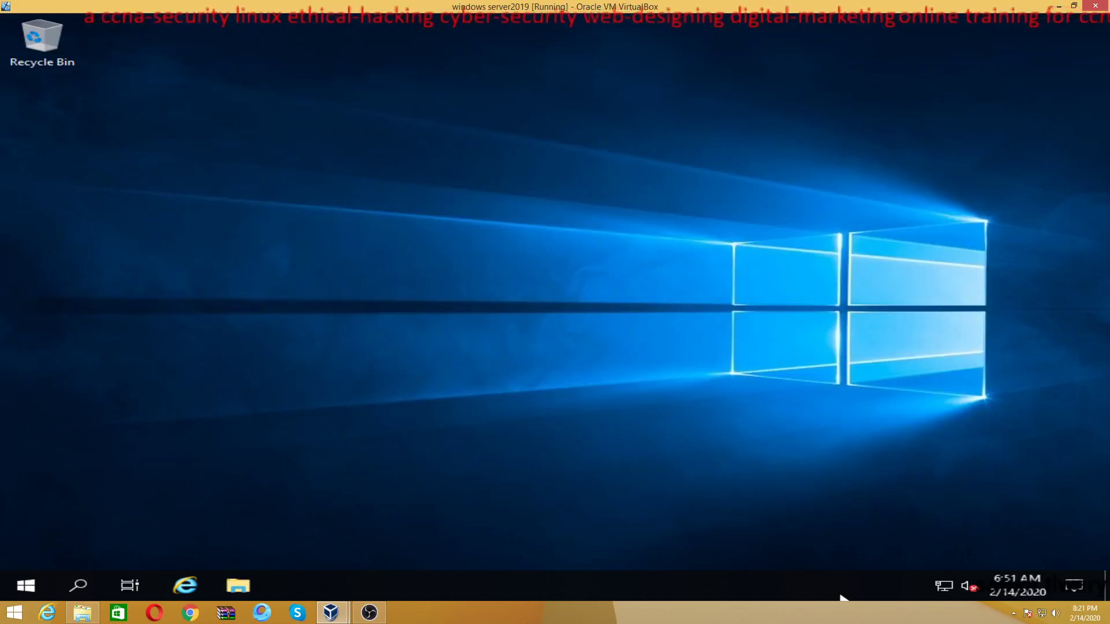